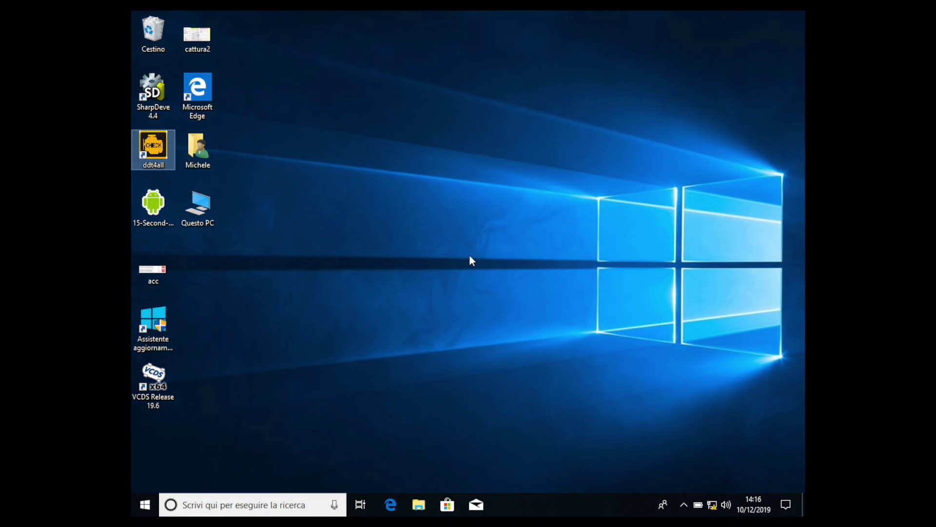
Step: Launch DDT4All and connect over Wi-Fi to the ELM adapter at 192.168.0.10:35000, loading 1770 ECUs
double_click(154, 149)
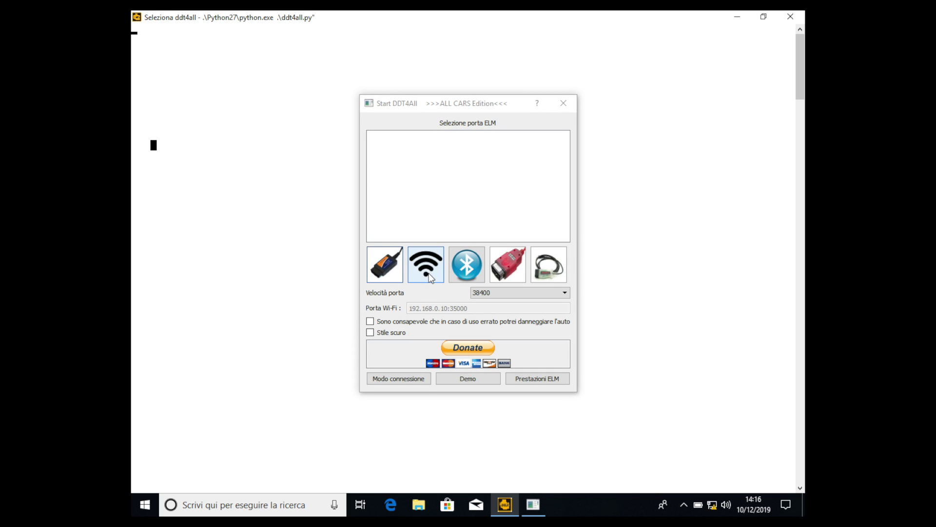
click(429, 274)
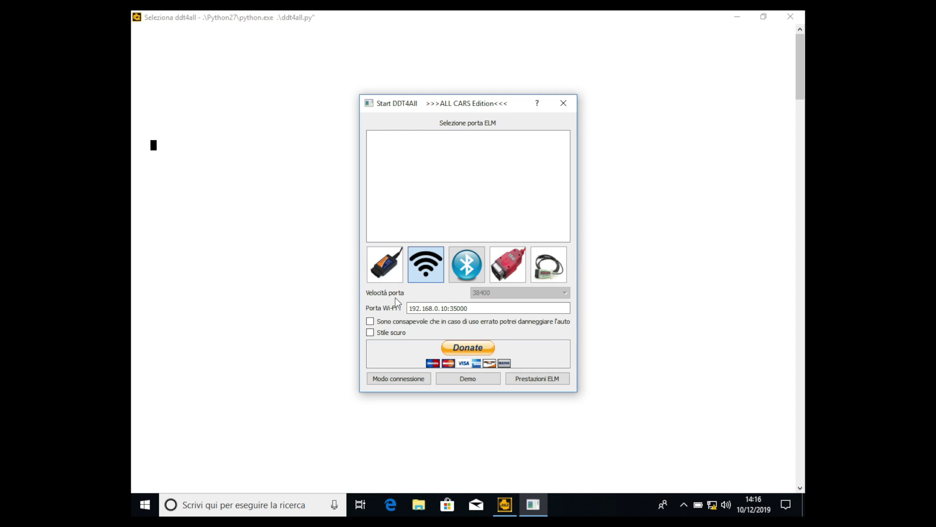
click(393, 322)
click(400, 378)
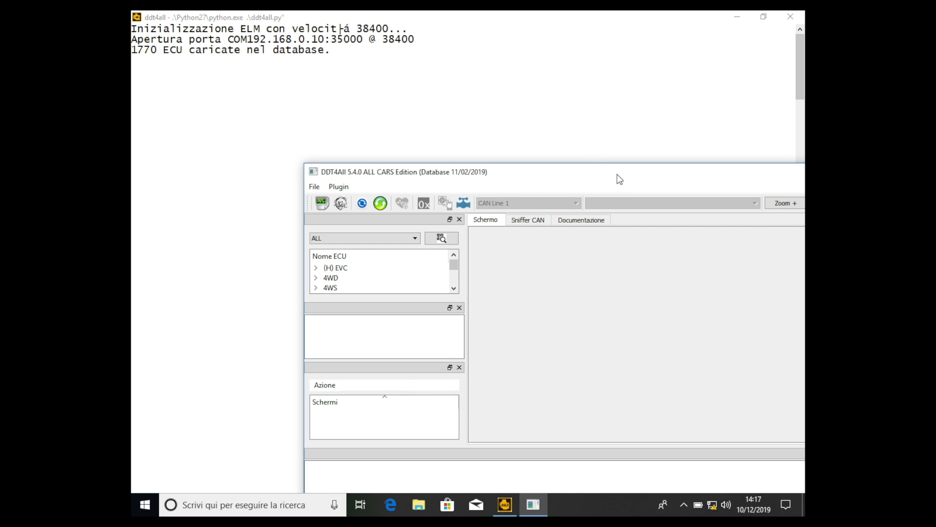
Step: Maximize the main window and filter the ECU list to the XFB - MEGANE IV vehicle
double_click(620, 178)
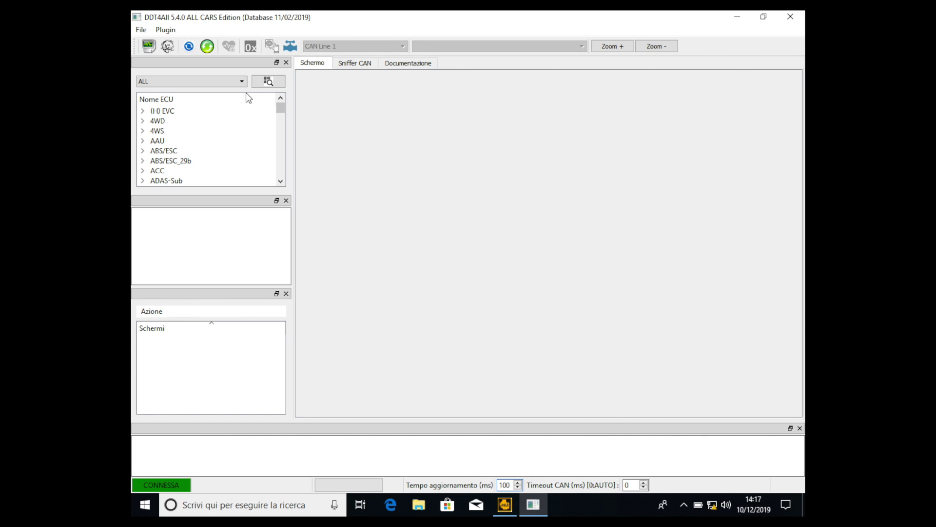
click(232, 77)
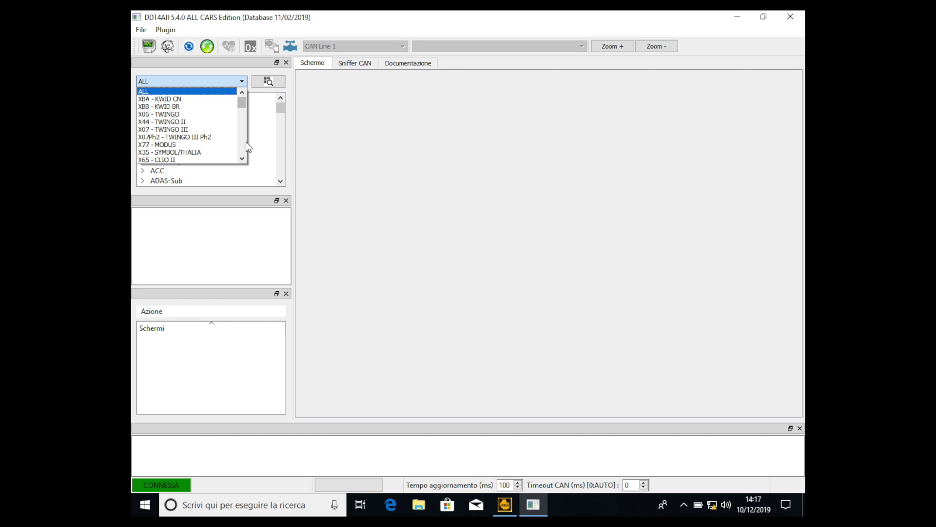
double_click(241, 157)
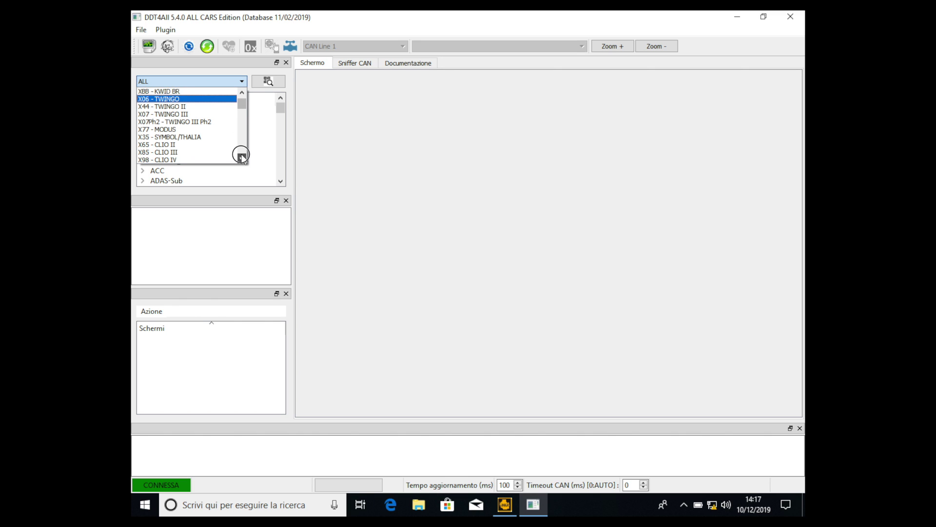
drag(241, 158, 241, 158)
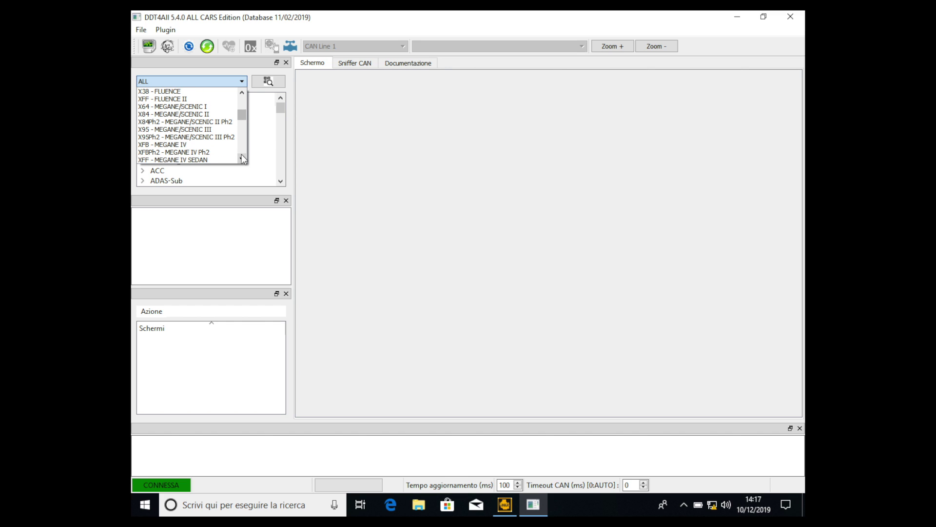
click(168, 146)
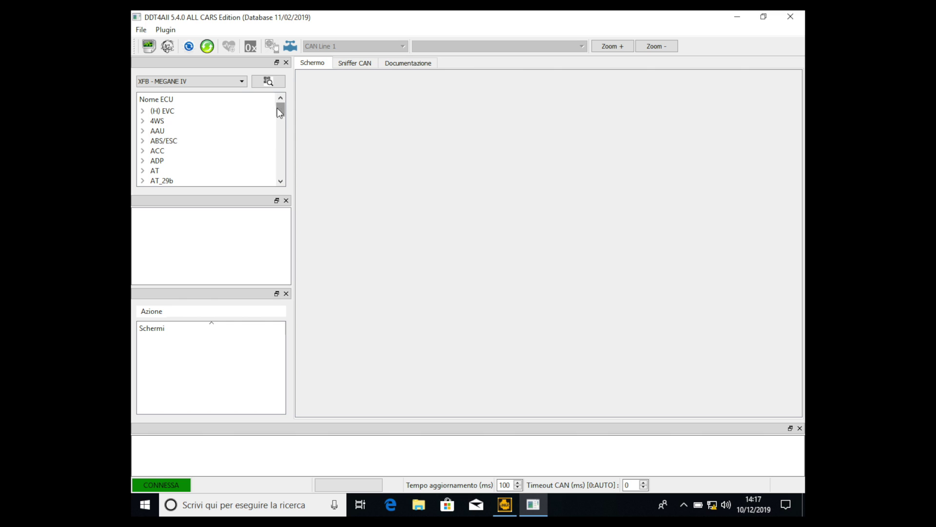
drag(279, 104, 268, 182)
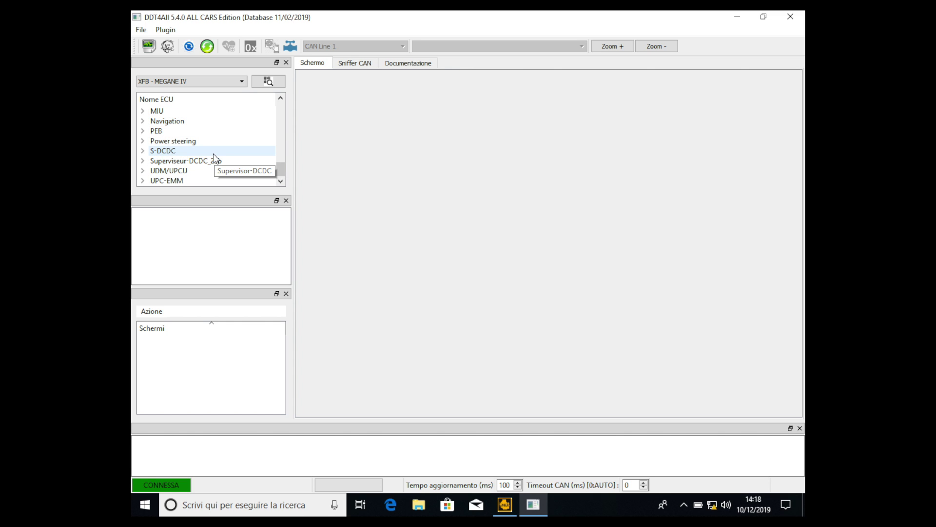
Step: Expand UPC-EMM, add the USM_CMF1_Sailing_B4 variant and connect to it over CAN
click(192, 183)
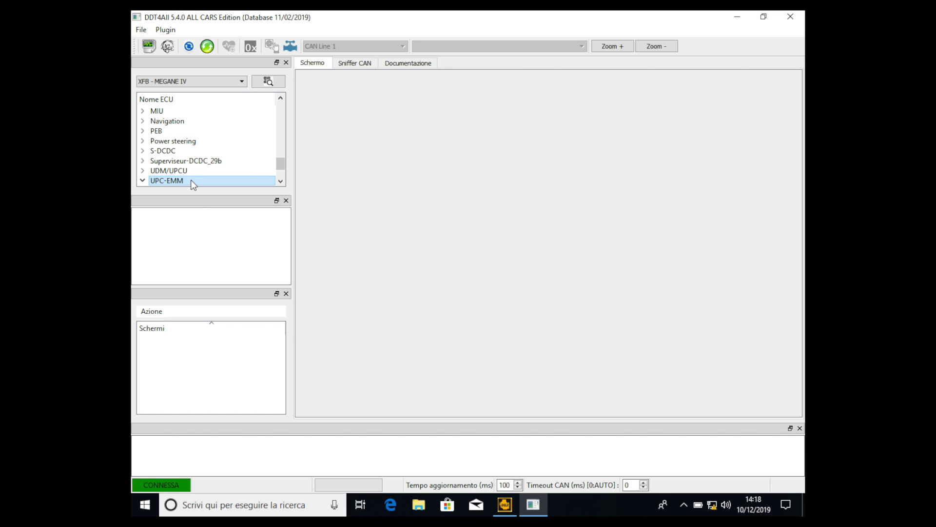
click(281, 181)
click(280, 181)
click(281, 181)
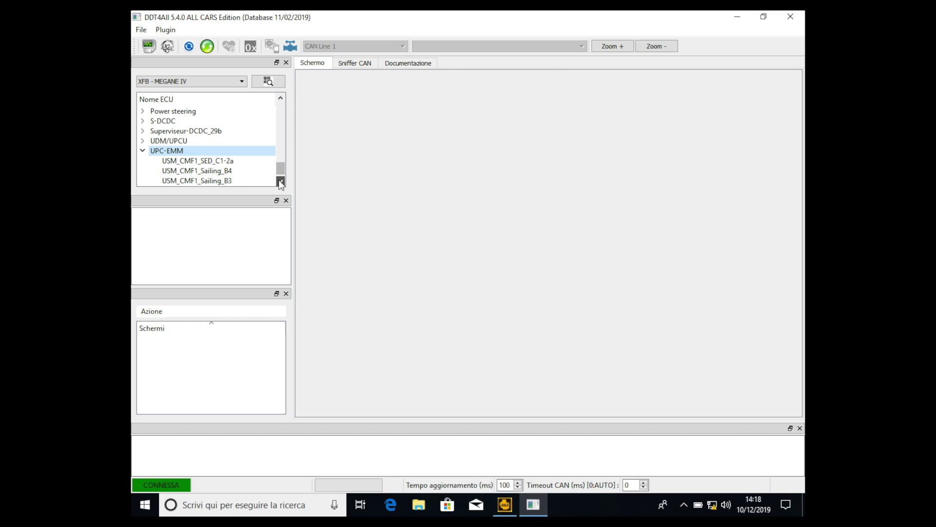
click(281, 181)
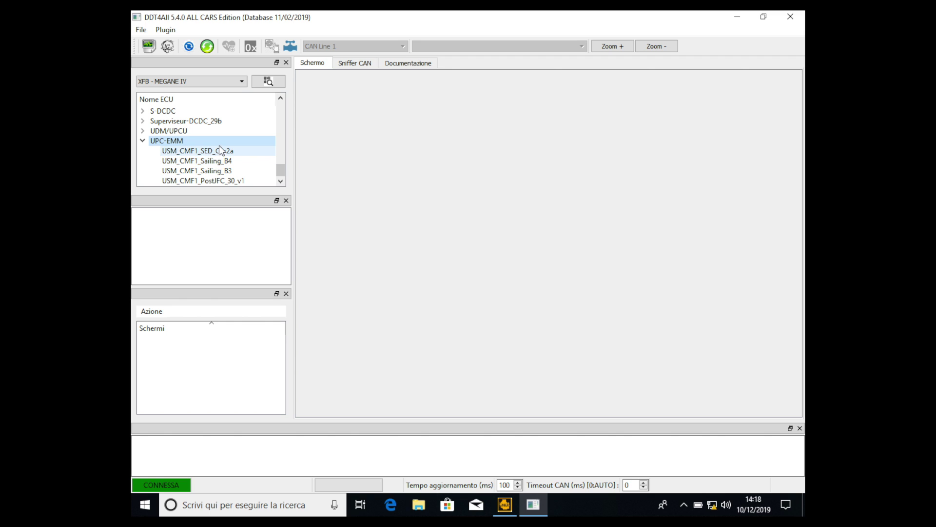
click(217, 159)
double_click(217, 159)
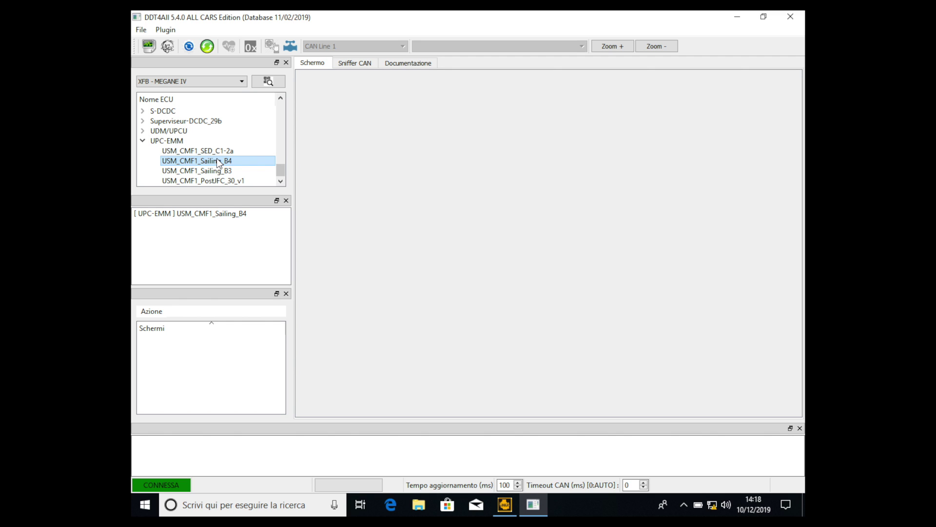
click(237, 215)
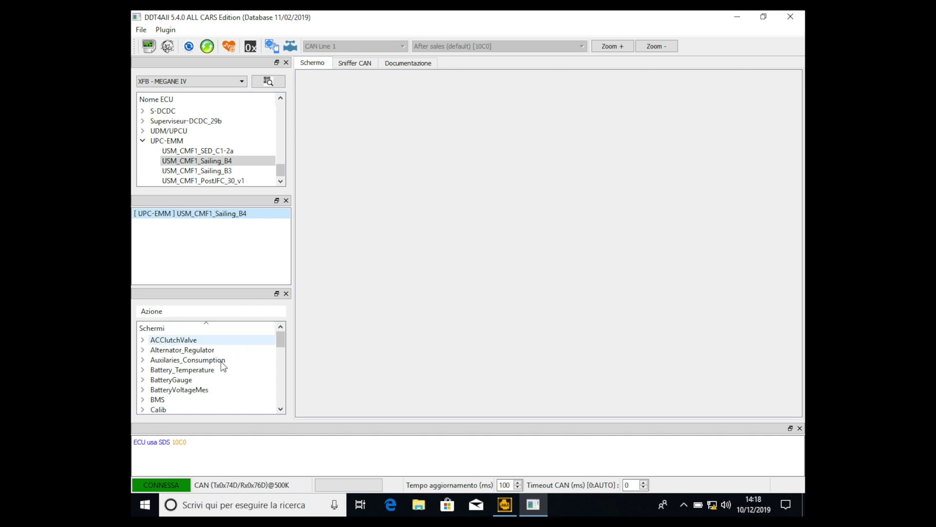
Step: Scroll the Schermi list, expand Lights and open the Lights - Configuration screen
click(281, 410)
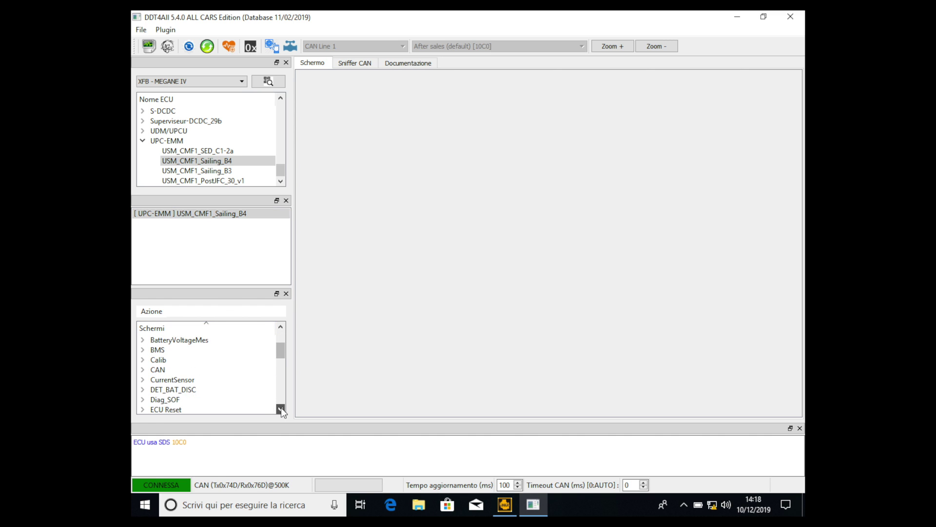
click(281, 409)
click(280, 409)
click(281, 409)
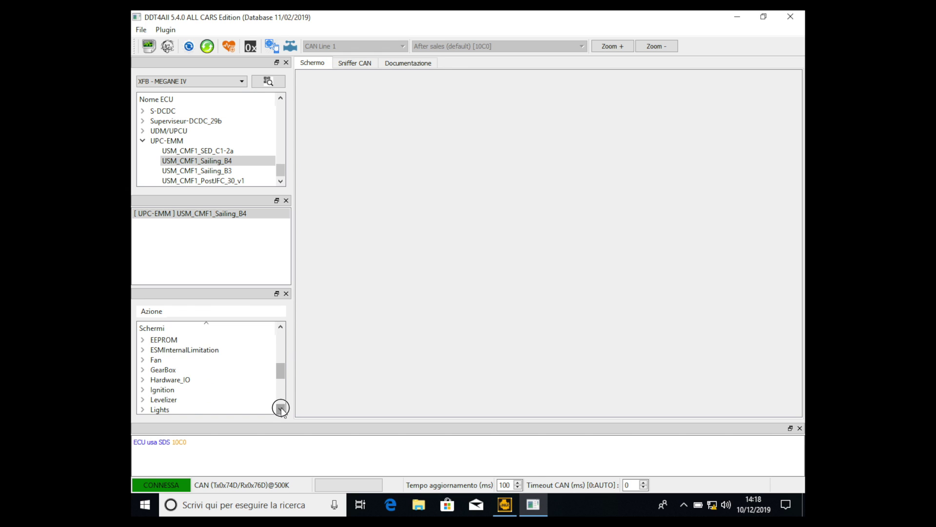
click(281, 410)
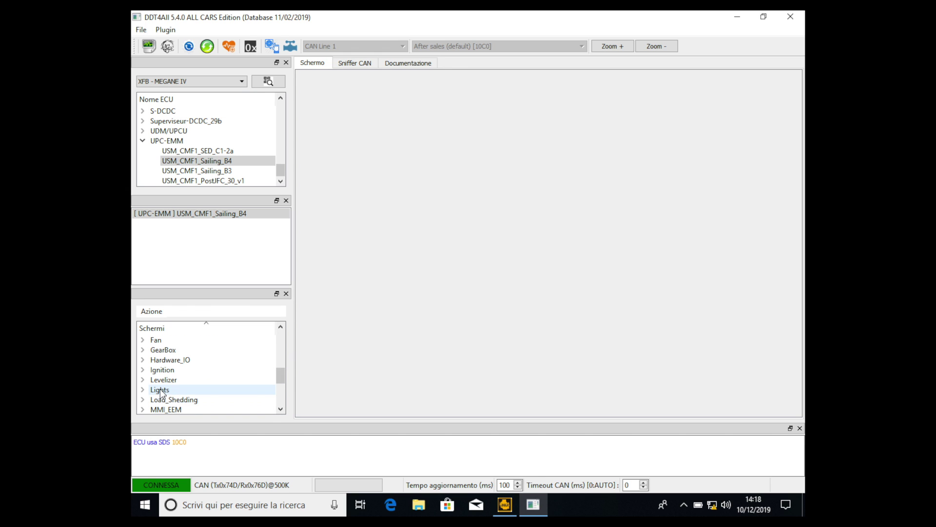
click(144, 390)
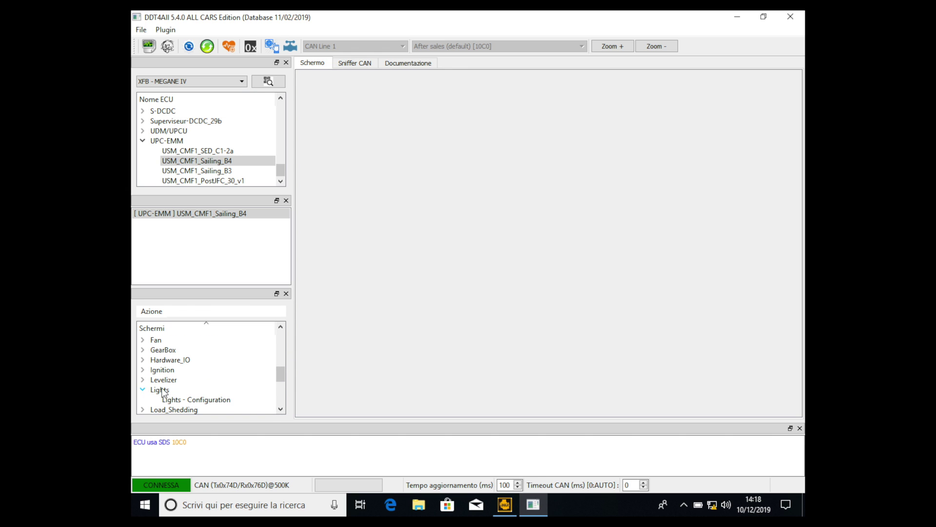
click(225, 399)
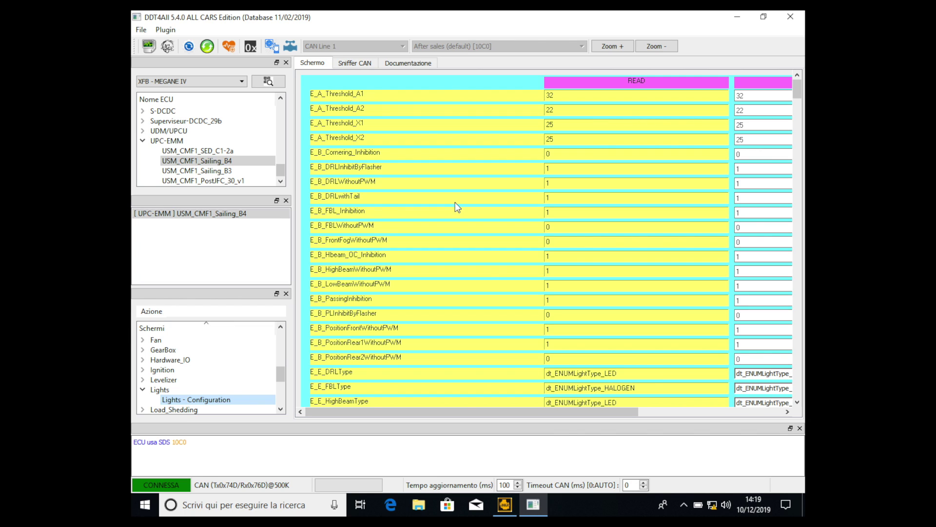
Step: Step the Lights - Configuration parameter table down past the first configuration rows
click(798, 404)
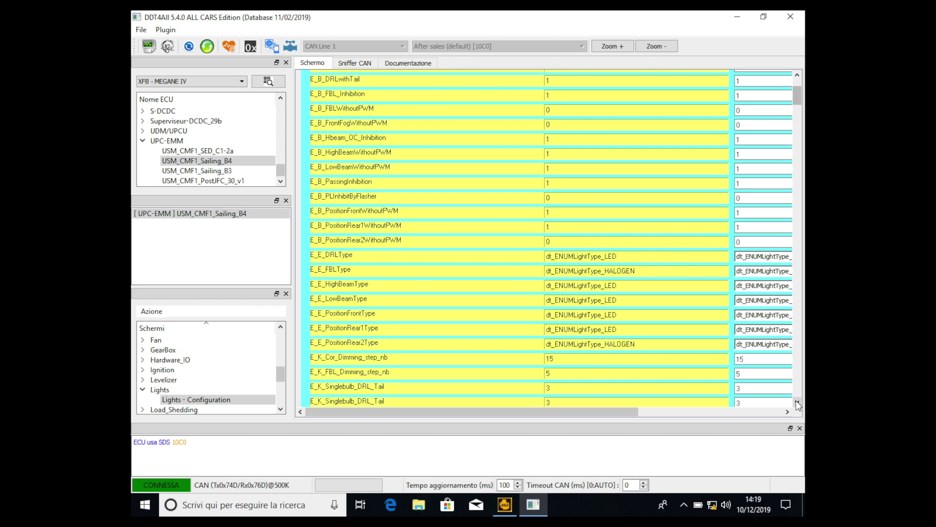
click(797, 403)
click(797, 403)
click(798, 402)
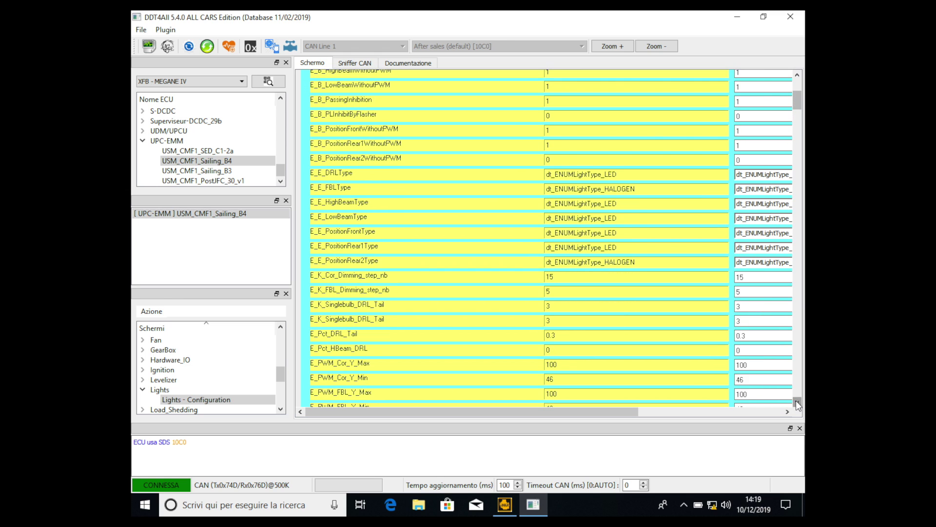
click(797, 403)
click(796, 401)
click(797, 401)
click(797, 401)
click(797, 401)
click(797, 401)
click(796, 400)
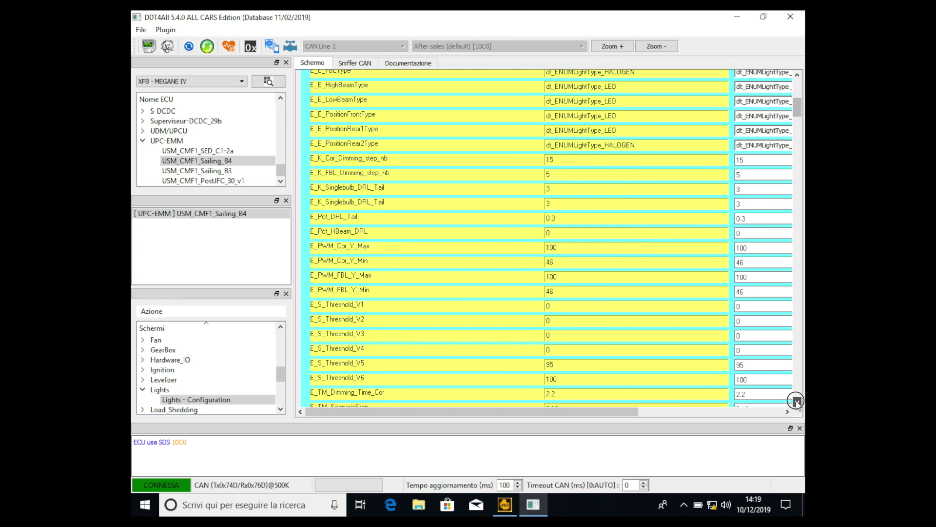
click(796, 401)
click(796, 401)
click(796, 401)
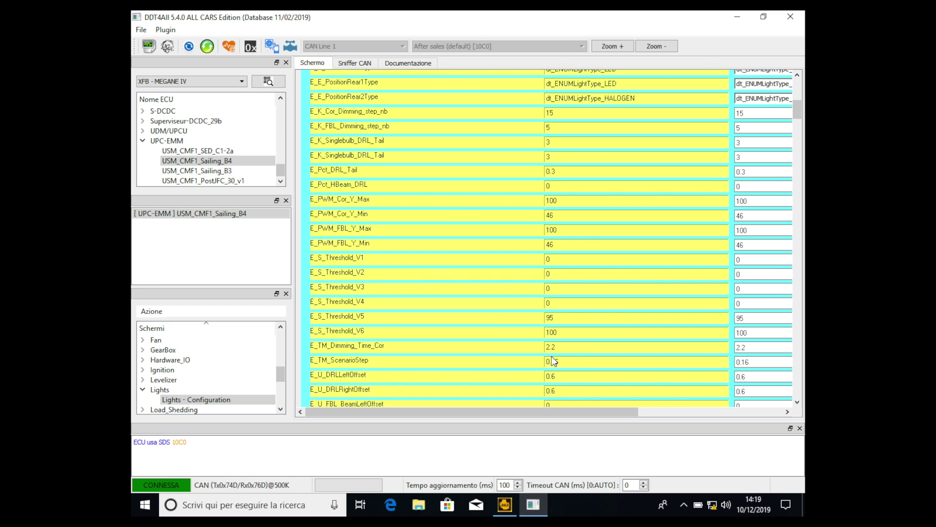
Step: Continue down until E_U_TAIL3Offset = 0.5 and E1d_DRL_GoodbyeScenario 0 = 100 are visible
mouse_move(553, 357)
click(797, 402)
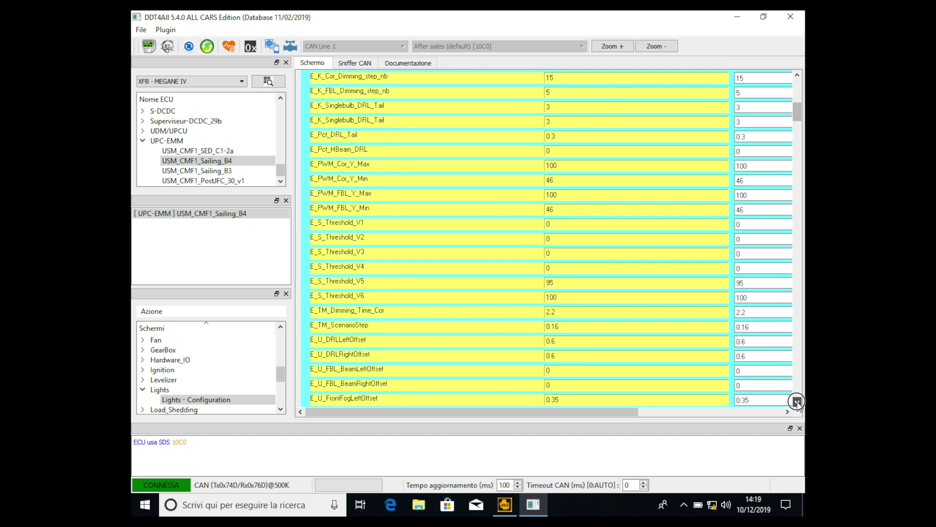
click(798, 402)
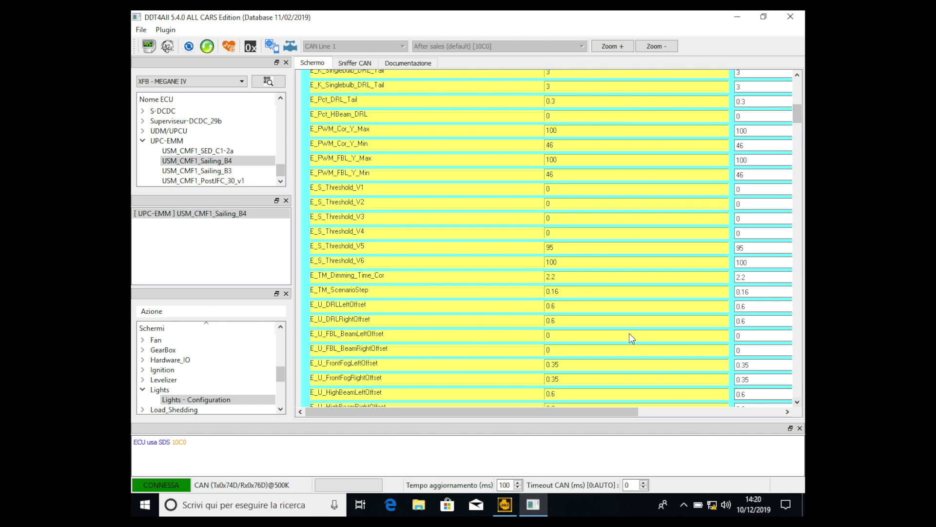
scroll(629, 333, down, 1)
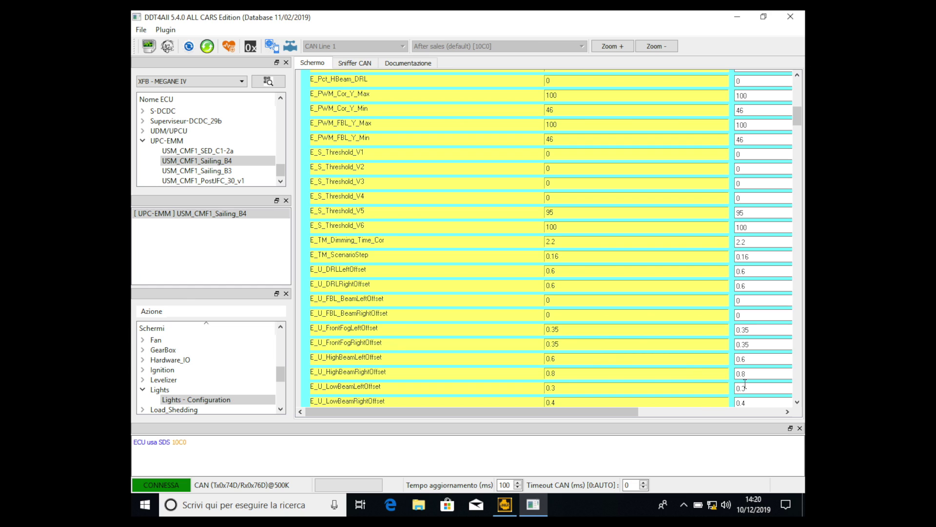
click(798, 402)
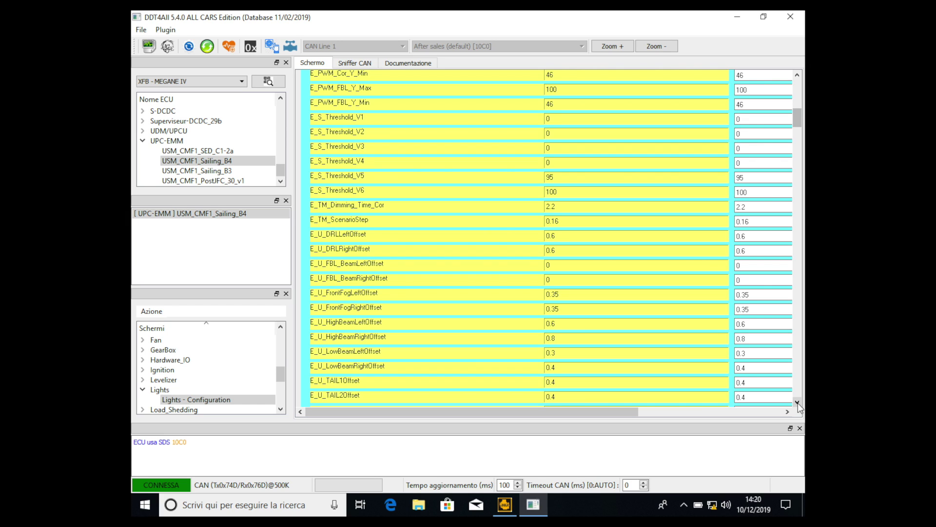
click(798, 403)
click(798, 403)
click(798, 403)
click(797, 403)
click(798, 402)
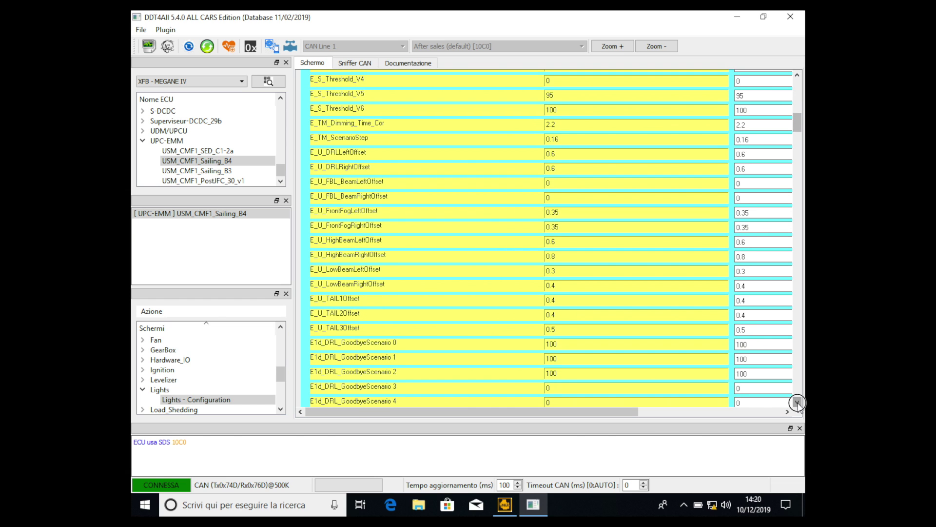
click(798, 403)
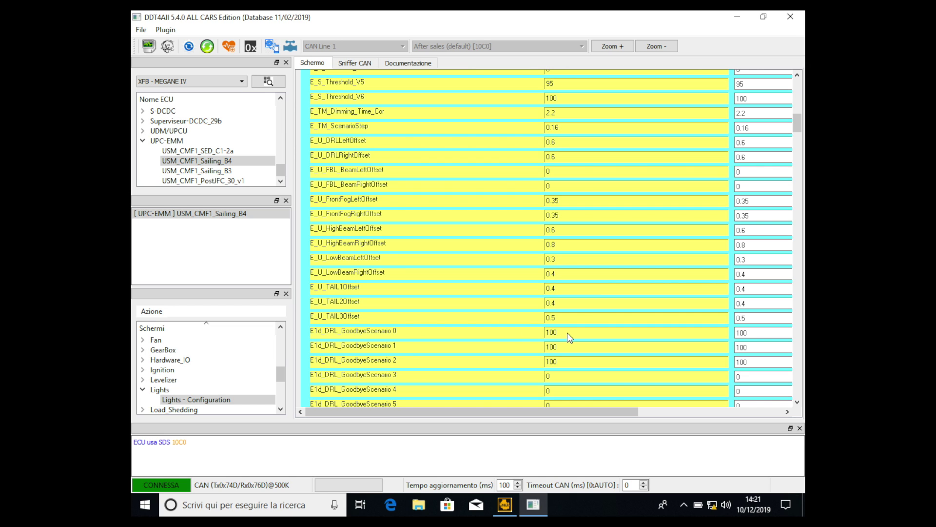
mouse_move(565, 350)
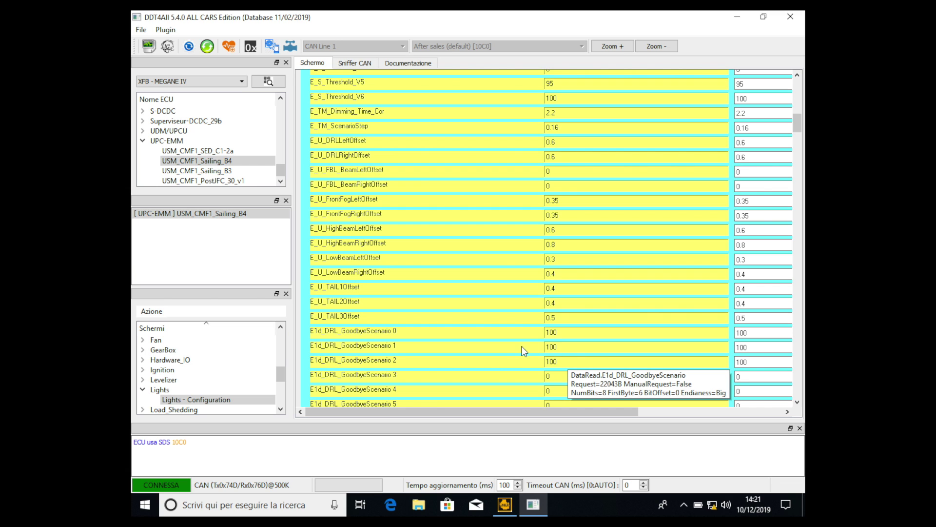
Step: Scroll through E1d_DRL_GoodbyeScenario 0–63: 9–11 at 0, 12–32 at 100, then falling to 0
scroll(511, 351, down, 5)
scroll(511, 351, down, 15)
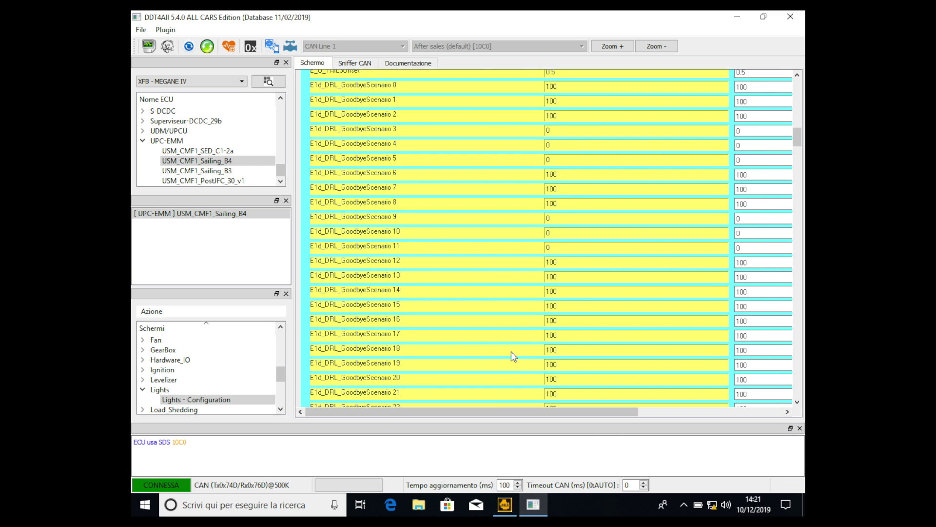
scroll(511, 351, down, 4)
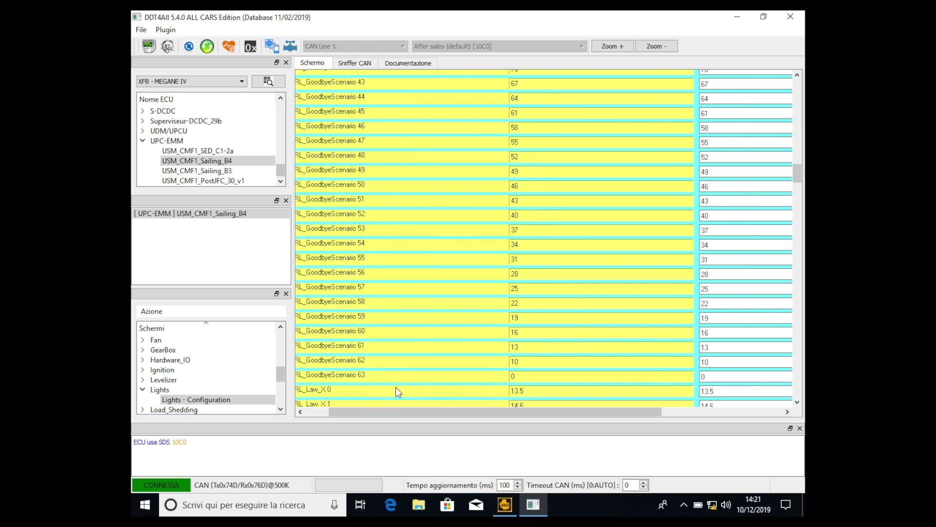
scroll(427, 354, left, 2)
scroll(428, 354, up, 7)
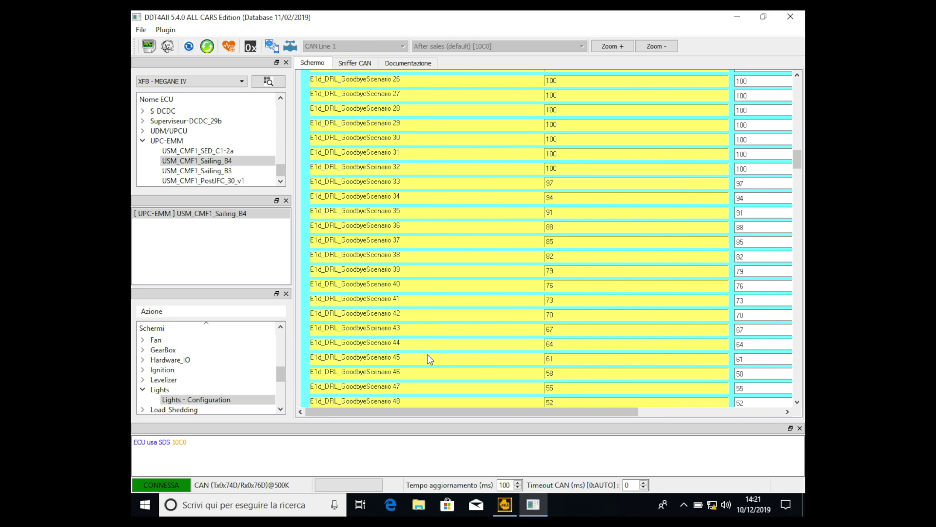
scroll(439, 264, up, 8)
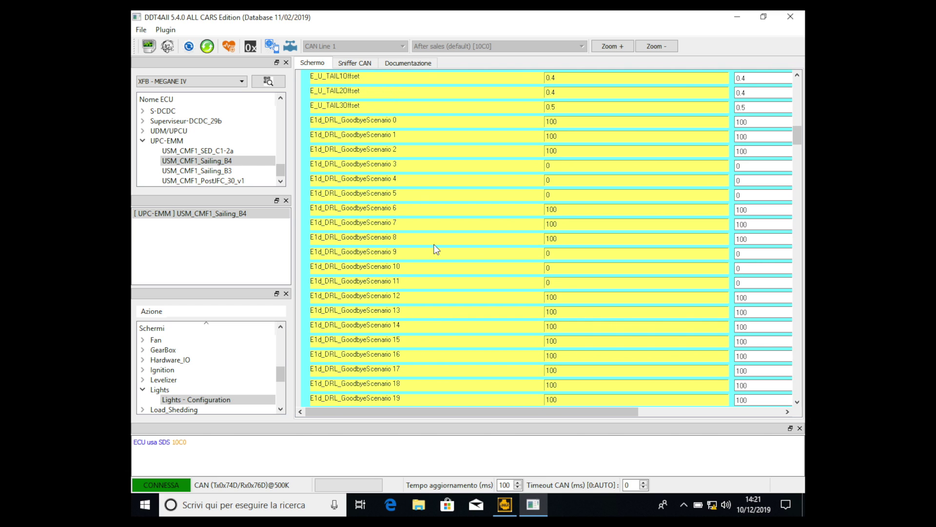
scroll(434, 185, down, 8)
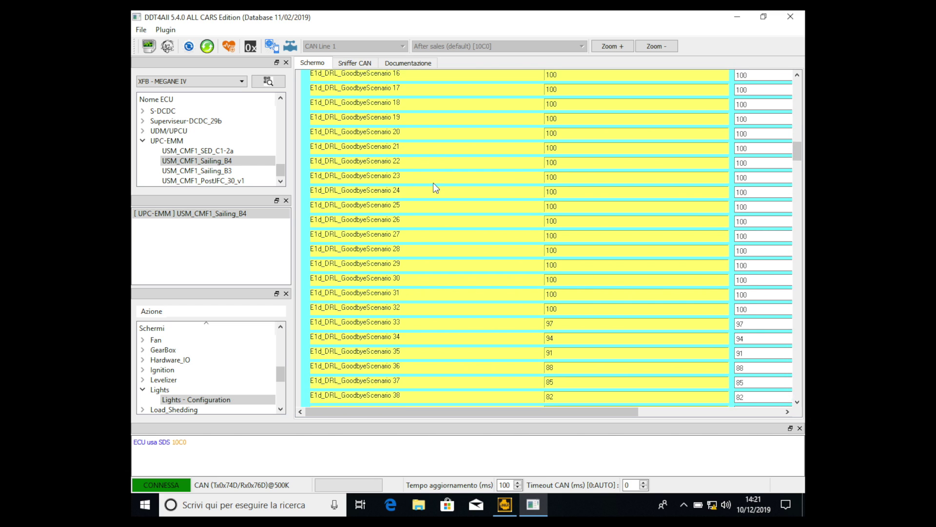
scroll(434, 186, down, 4)
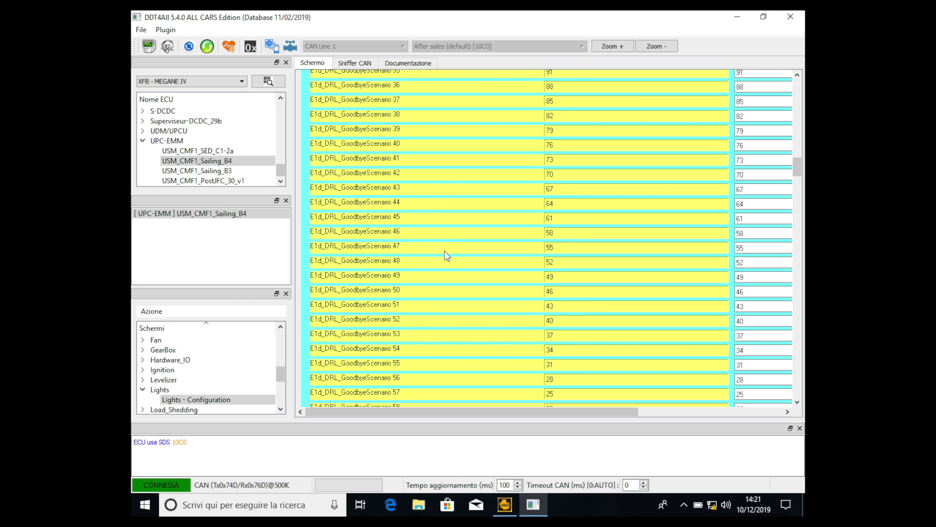
scroll(445, 253, down, 2)
scroll(443, 251, down, 1)
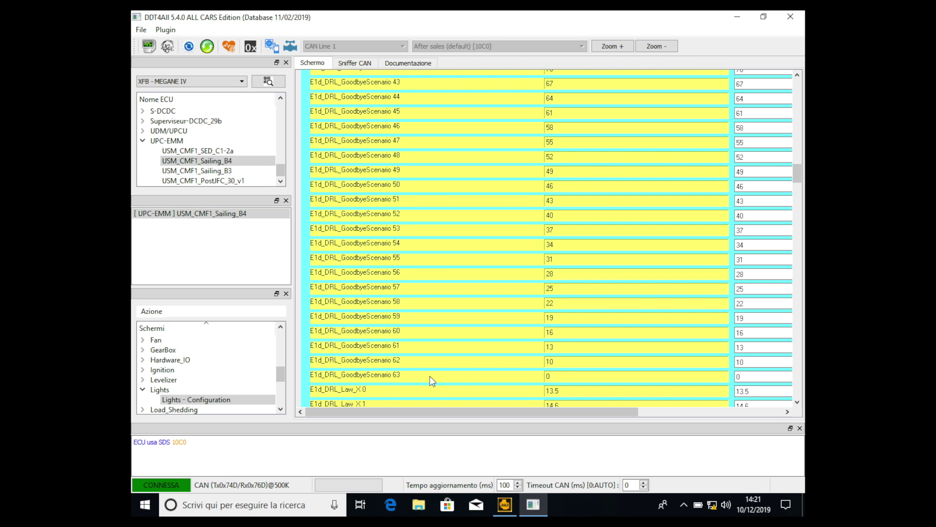
scroll(464, 288, up, 3)
scroll(465, 288, up, 5)
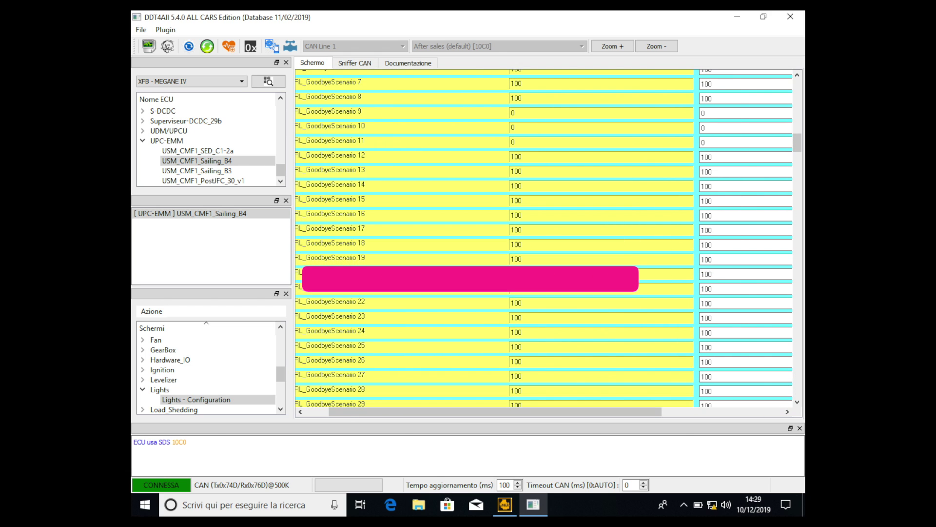
Step: Recheck the GoodbyeScenario values and view their DataRead tooltips on the value cells
scroll(379, 263, down, 7)
scroll(380, 262, down, 5)
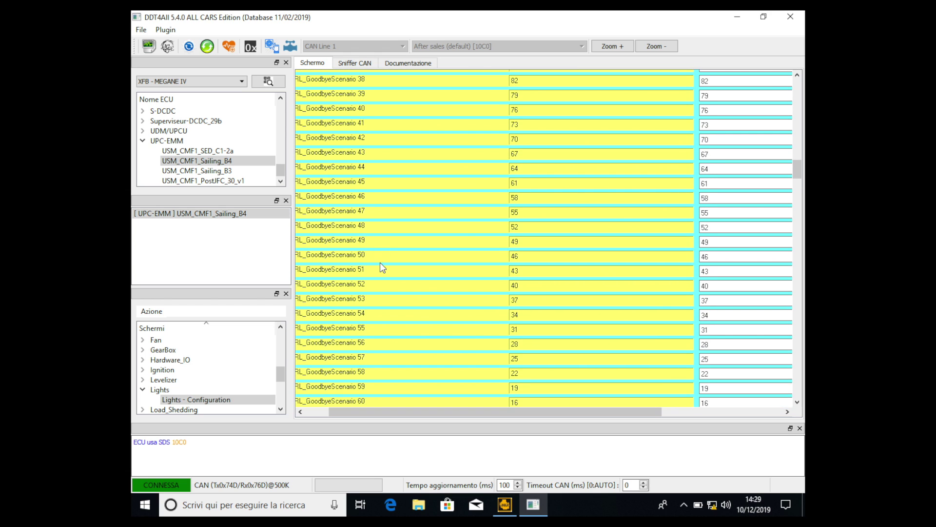
scroll(380, 263, up, 12)
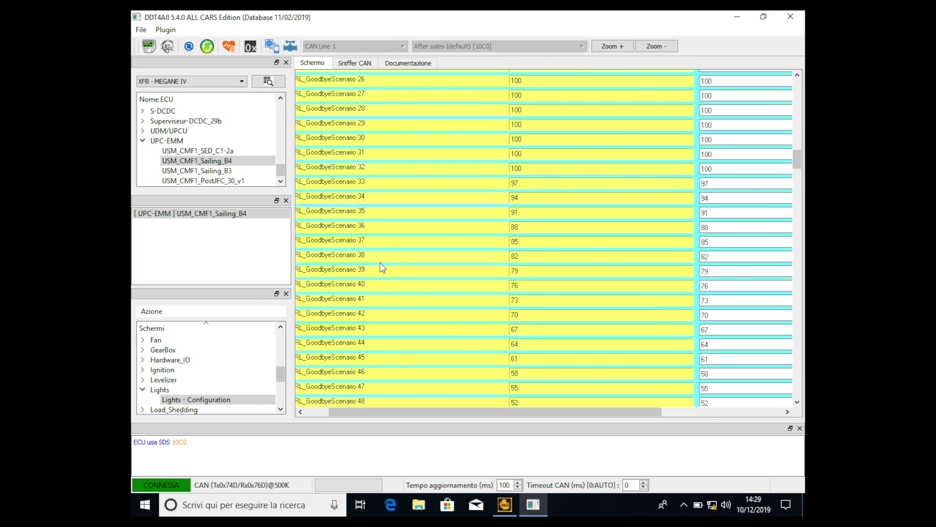
scroll(380, 262, up, 2)
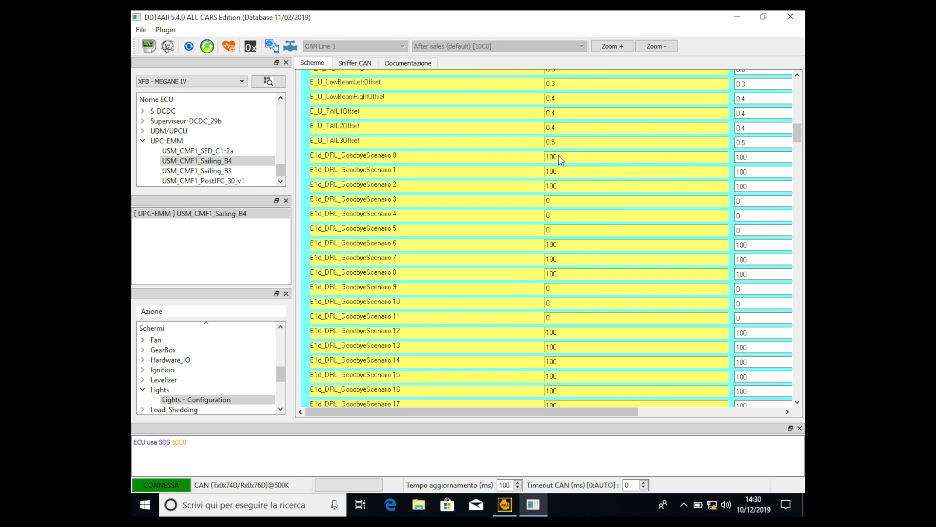
mouse_move(564, 155)
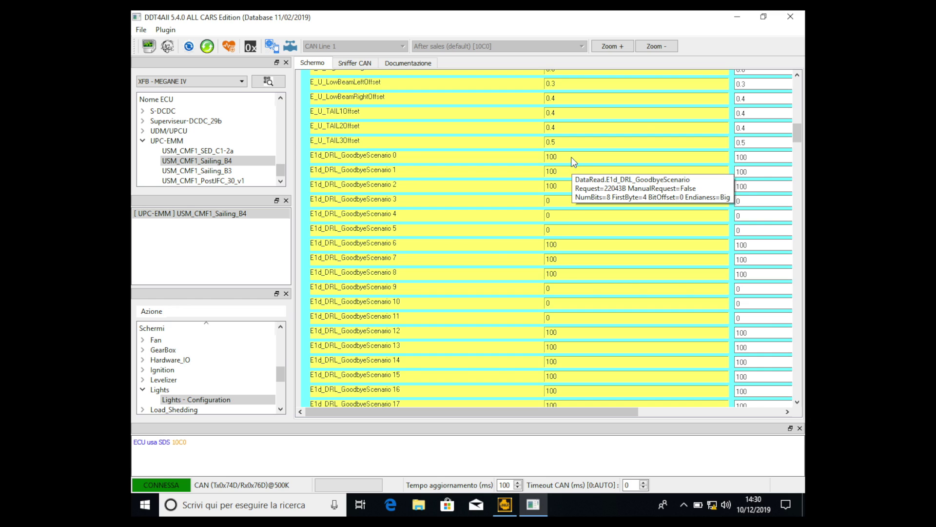
mouse_move(566, 208)
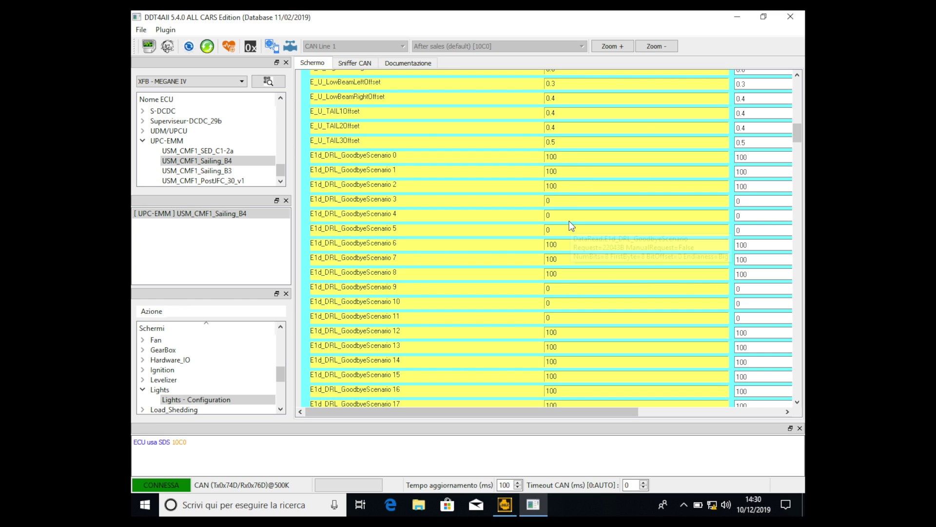
mouse_move(569, 241)
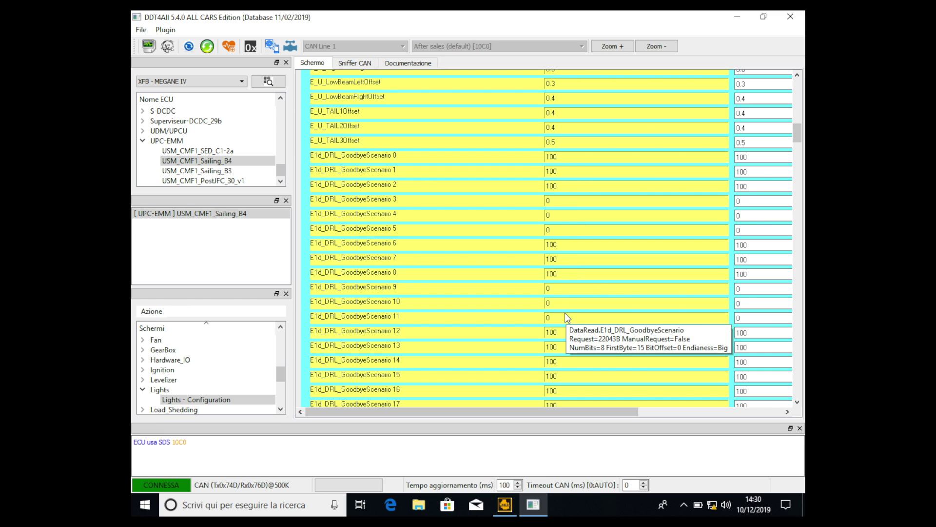
Step: Scroll on to DRL Law_X 13.5–17.5, Law_Y 100 and WelcomeScenario 0–2 at 100
scroll(502, 332, down, 4)
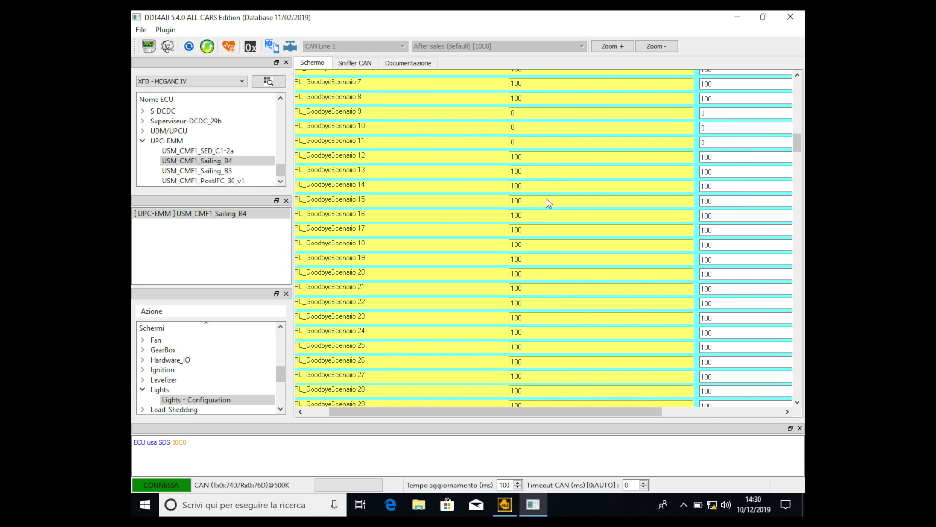
scroll(542, 305, down, 5)
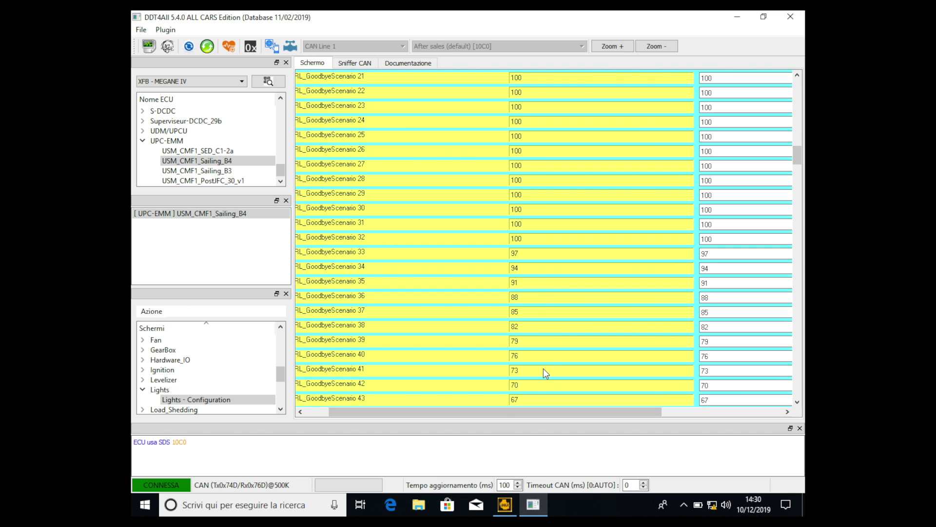
scroll(546, 373, down, 3)
scroll(545, 373, down, 8)
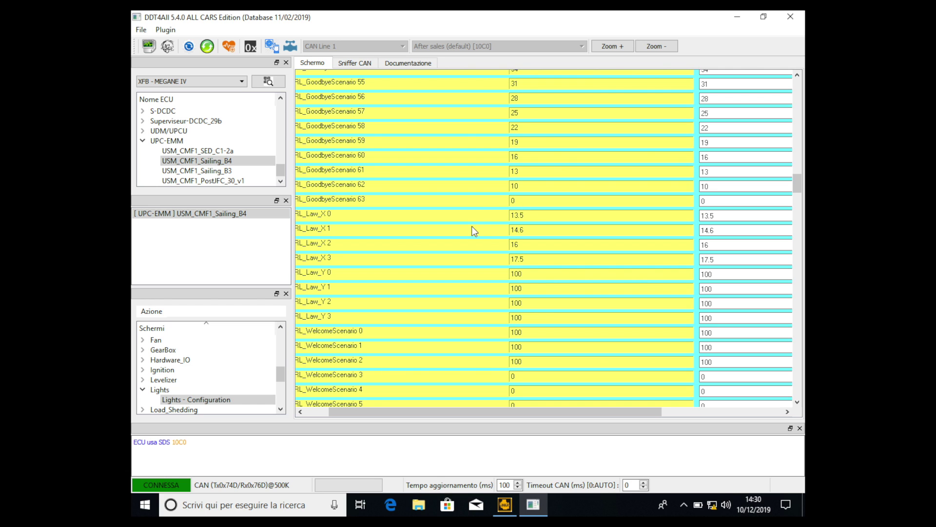
scroll(474, 230, left, 2)
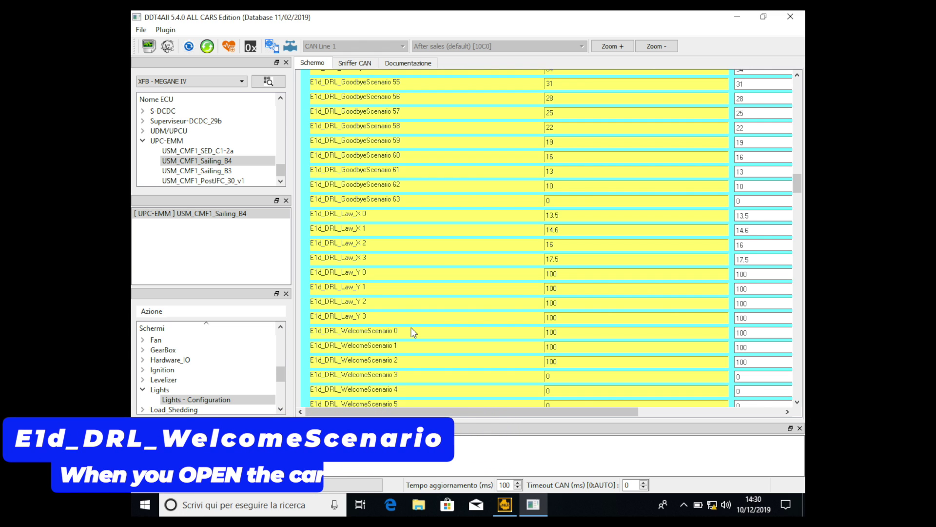
Step: Scroll down to WelcomeScenario 52–63 at 100 and FBL_Law_X 0–16 with Law_Y 100–68
scroll(411, 328, down, 1)
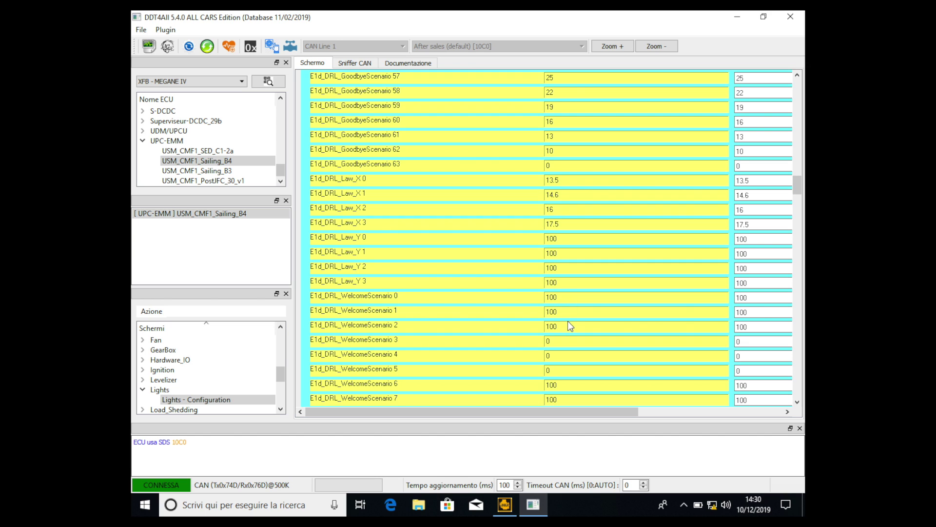
scroll(565, 356, down, 2)
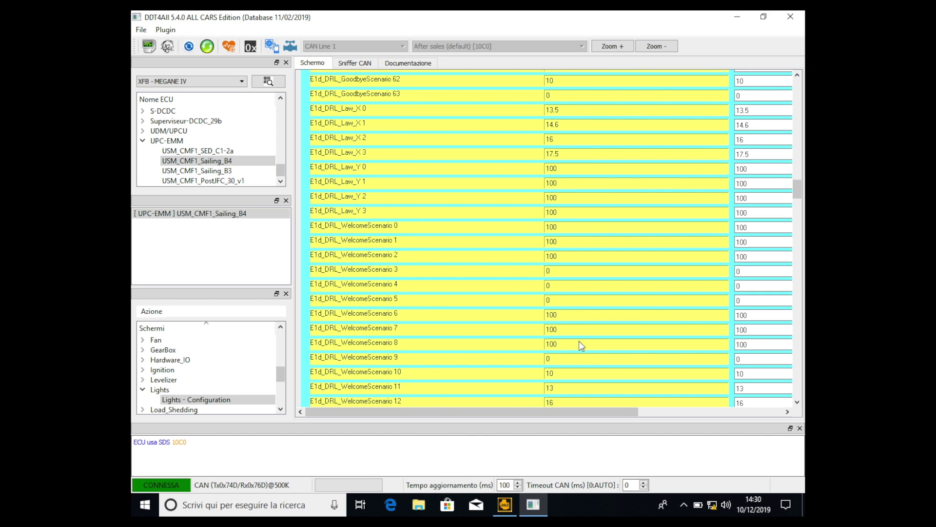
scroll(577, 363, down, 3)
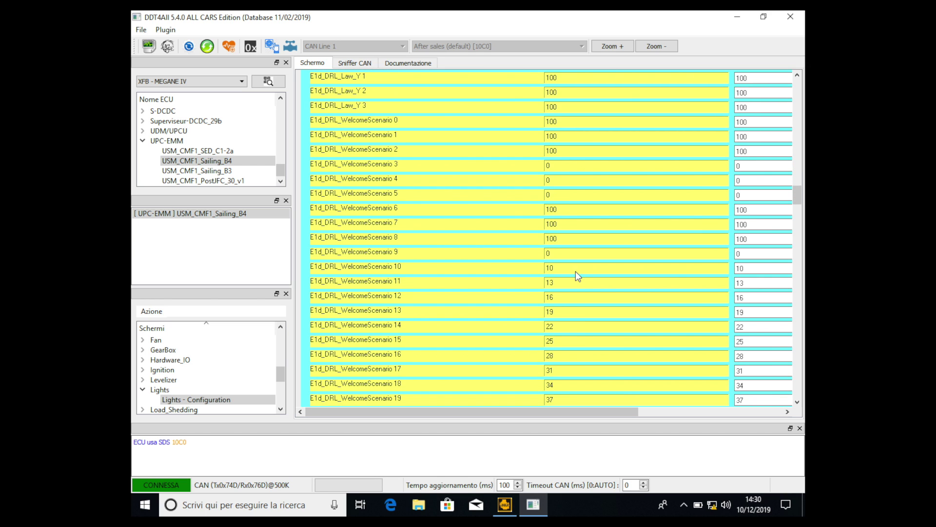
scroll(576, 359, down, 2)
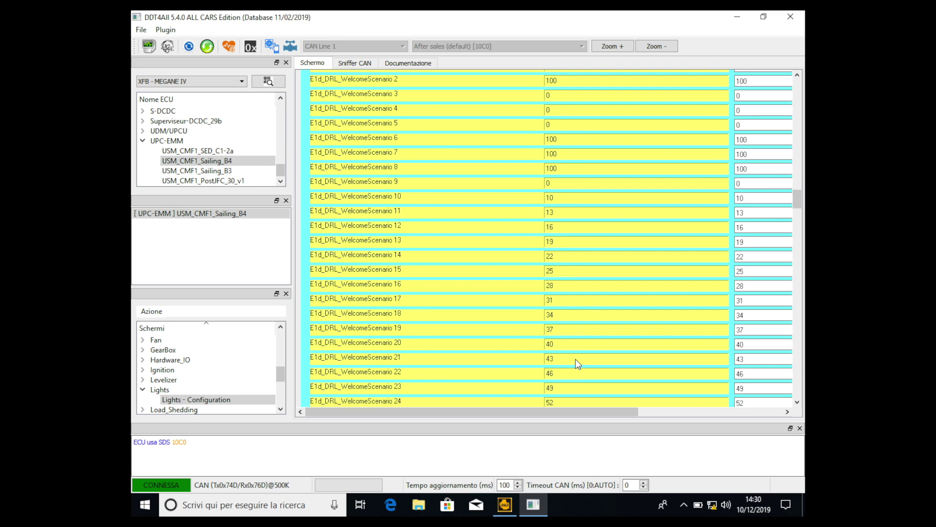
scroll(576, 359, down, 8)
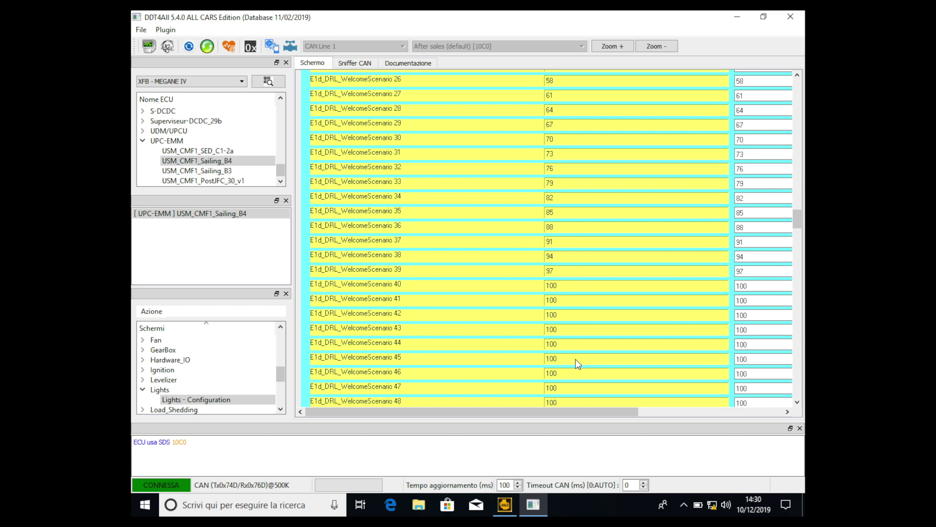
scroll(575, 359, down, 2)
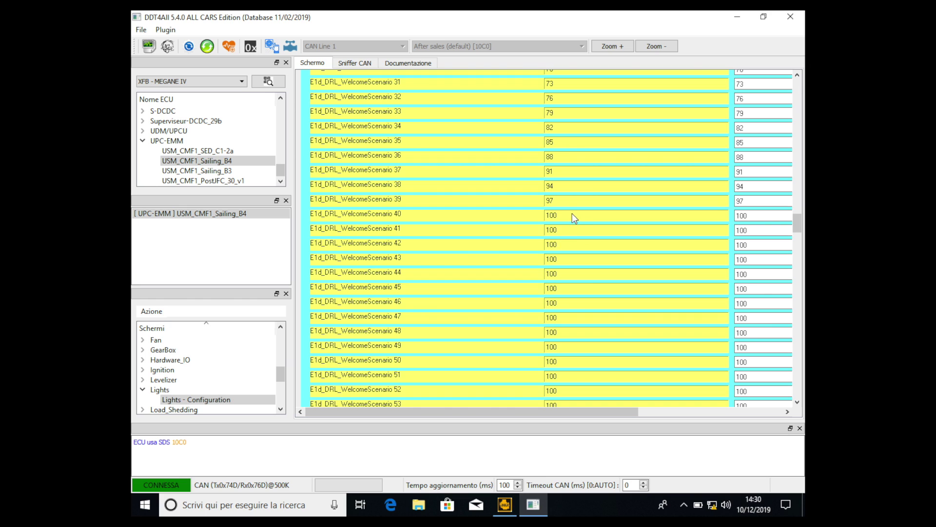
scroll(577, 345, down, 3)
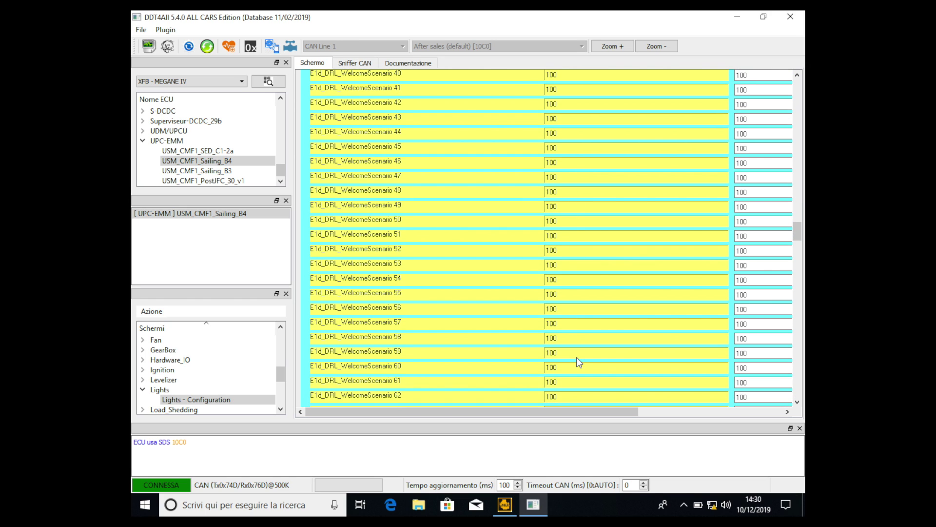
scroll(576, 357, down, 2)
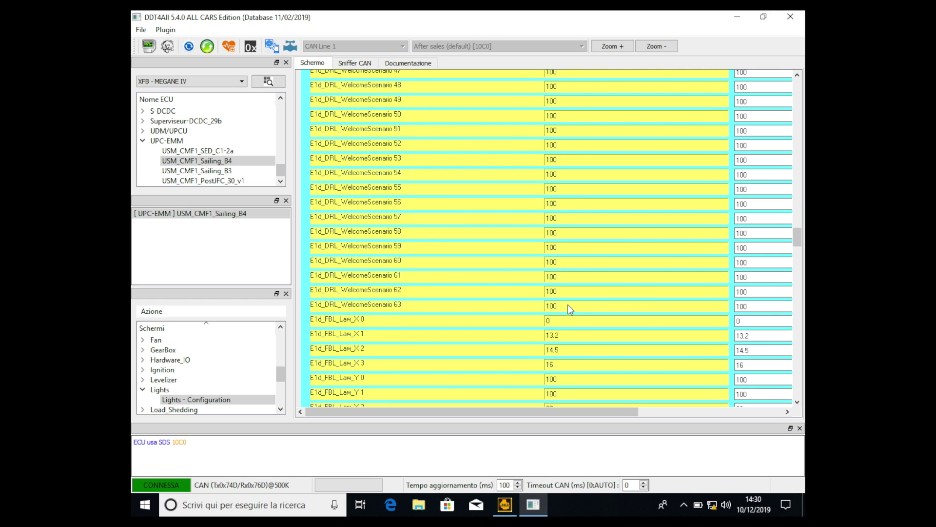
scroll(461, 267, down, 2)
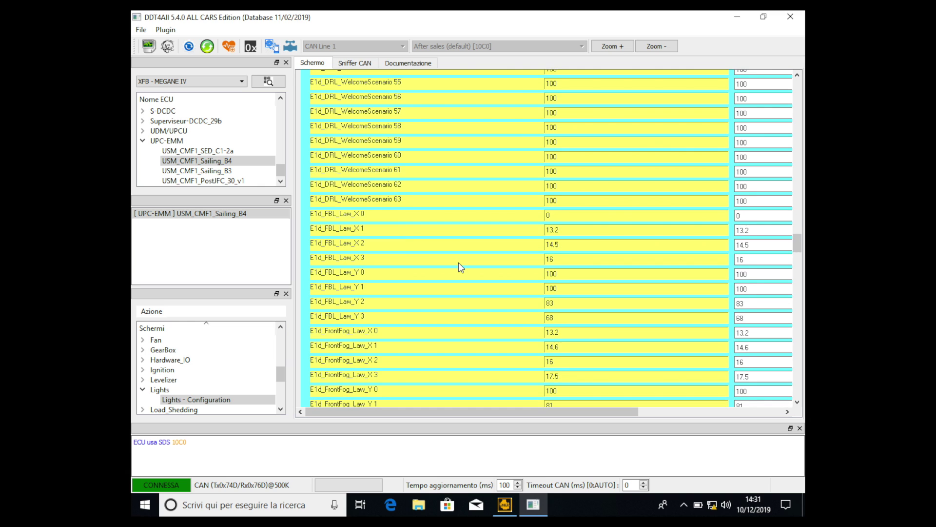
scroll(485, 285, up, 1)
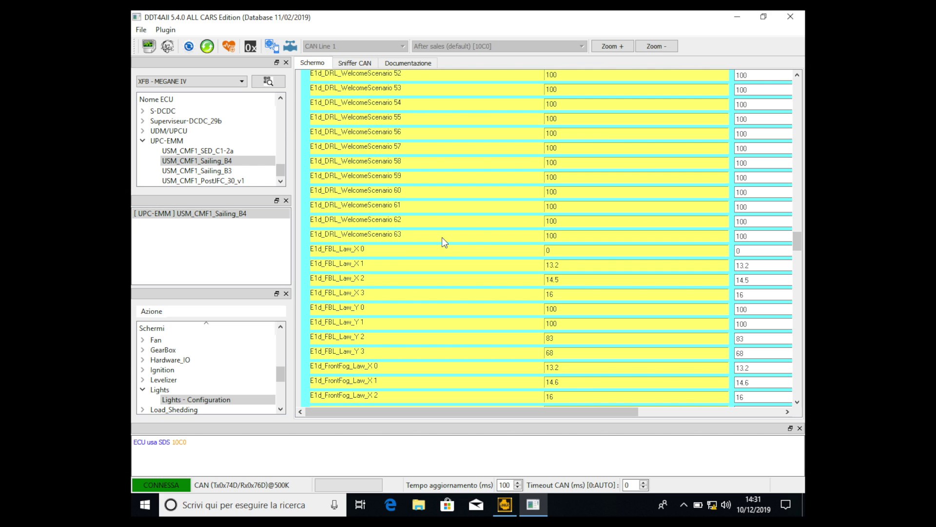
Step: Scroll back up to E_TM_ScenarioStep = 0.16 and the E_U offset rows
scroll(442, 238, up, 10)
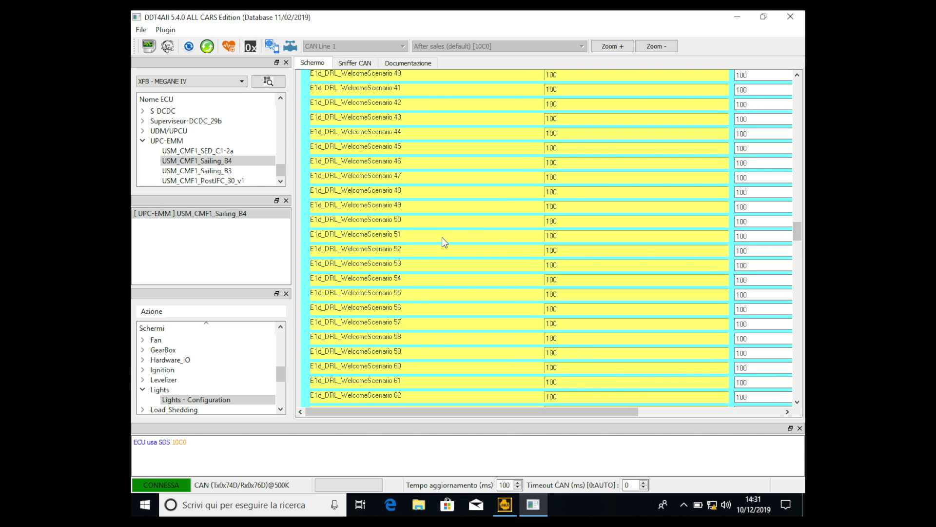
scroll(442, 239, up, 3)
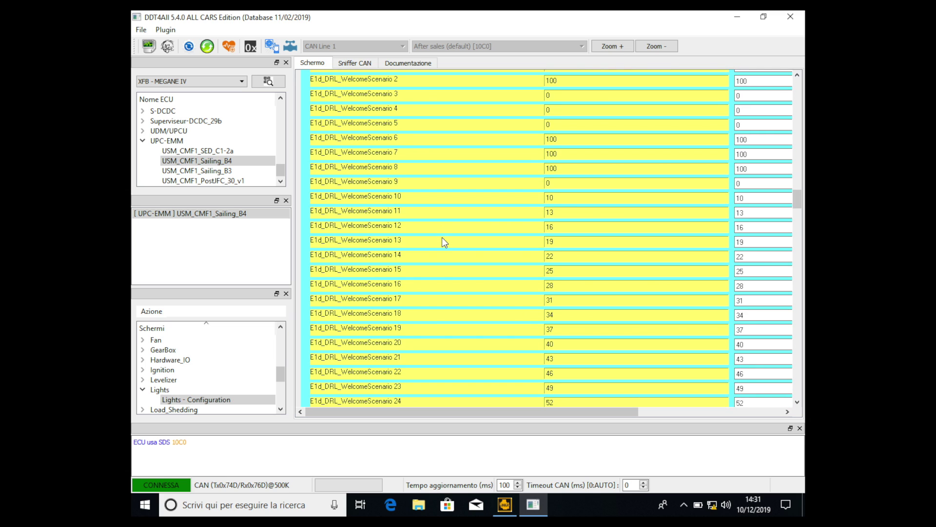
scroll(442, 237, up, 2)
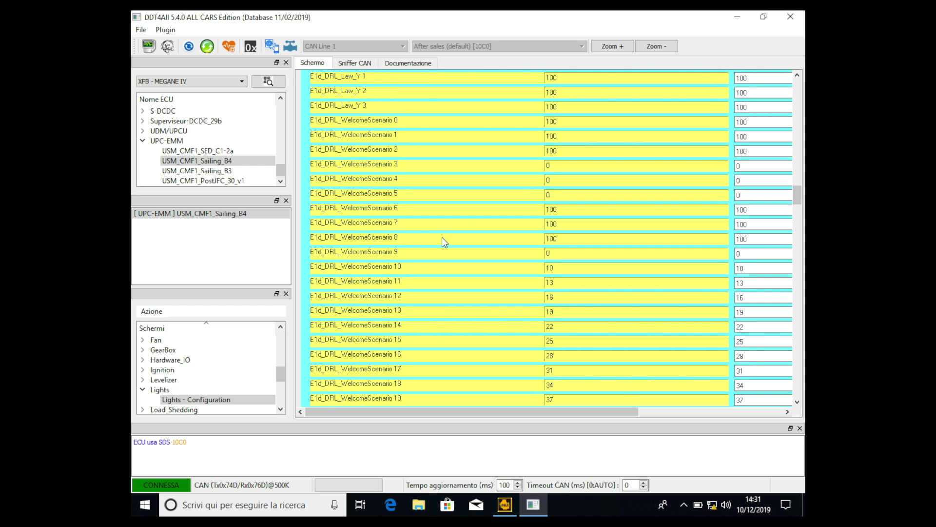
scroll(441, 238, up, 6)
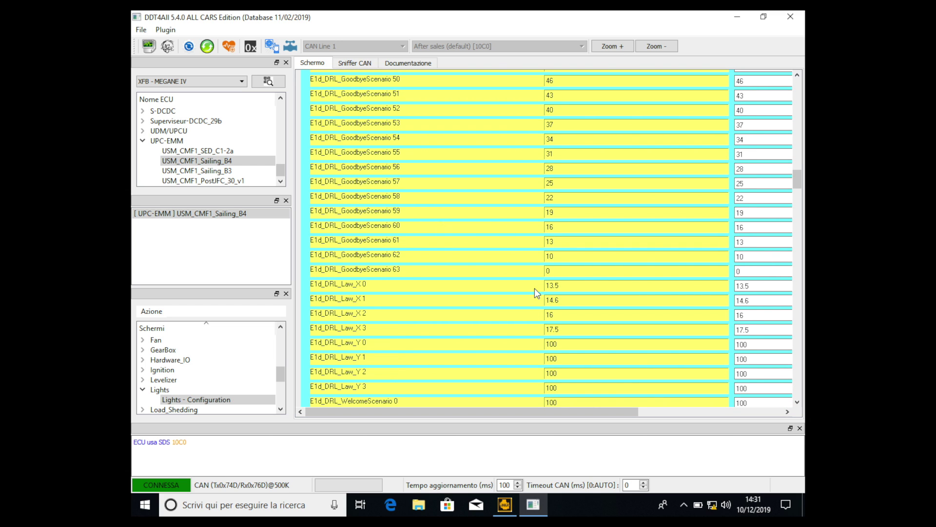
scroll(507, 247, up, 14)
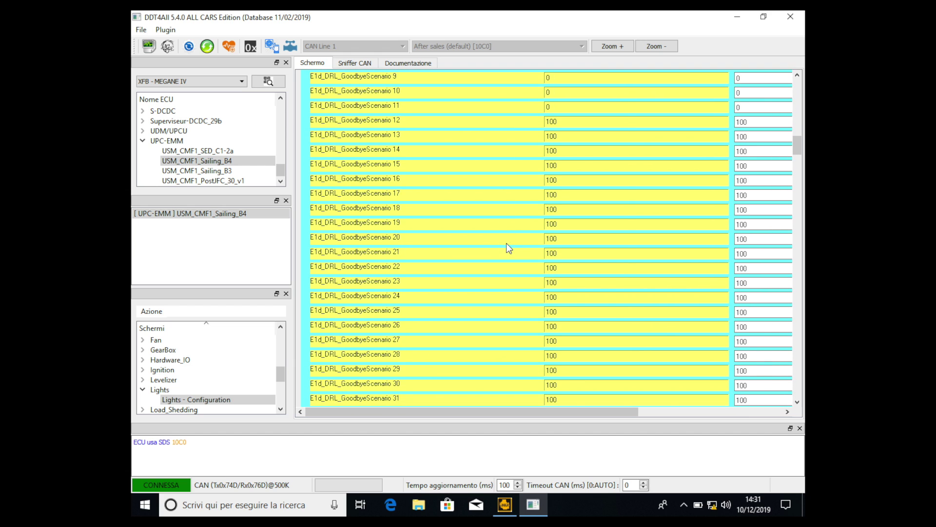
scroll(506, 244, up, 9)
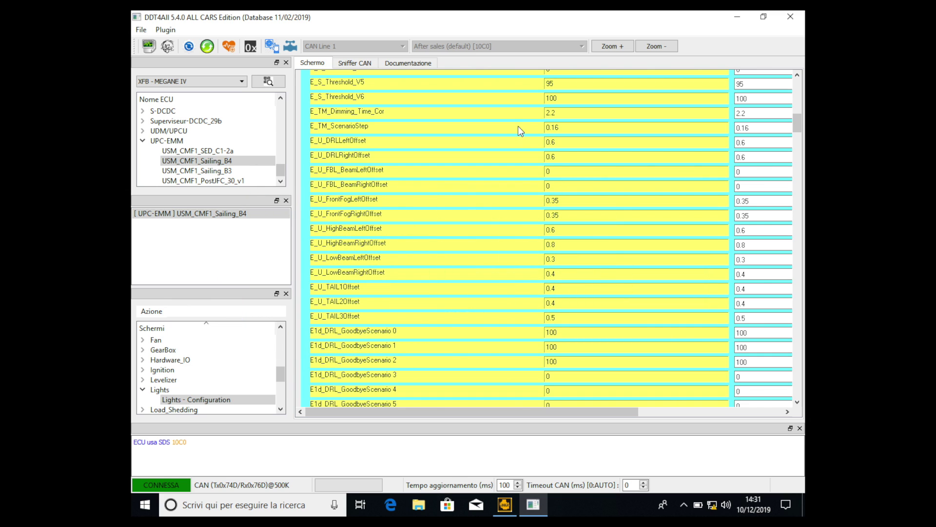
Step: Scroll down to E1d_Tail_GoodbyeScenario, with 16–31 at 100 falling to 79 at 38
scroll(452, 319, down, 3)
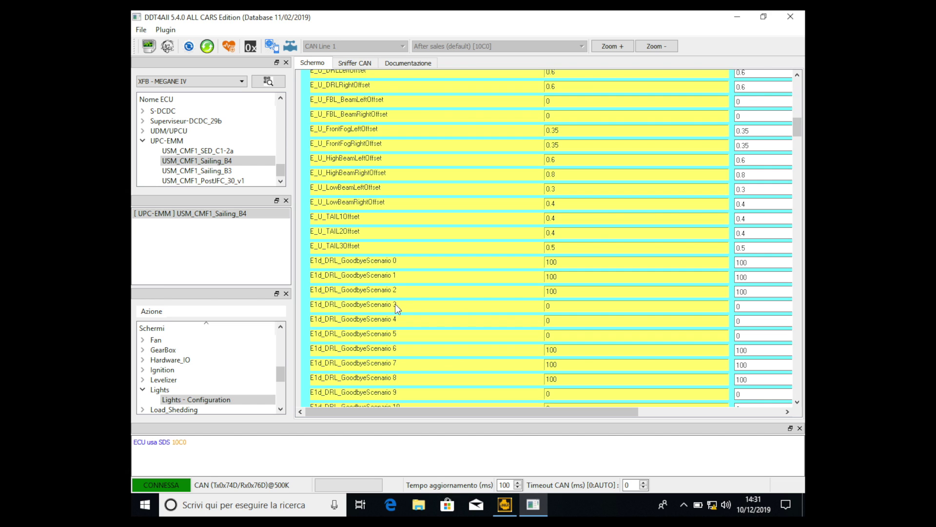
scroll(464, 304, down, 2)
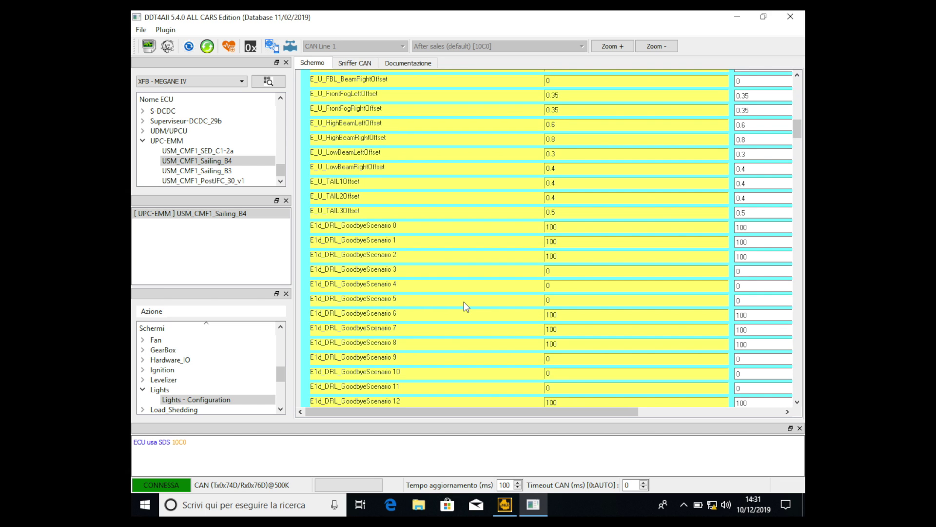
scroll(464, 302, down, 20)
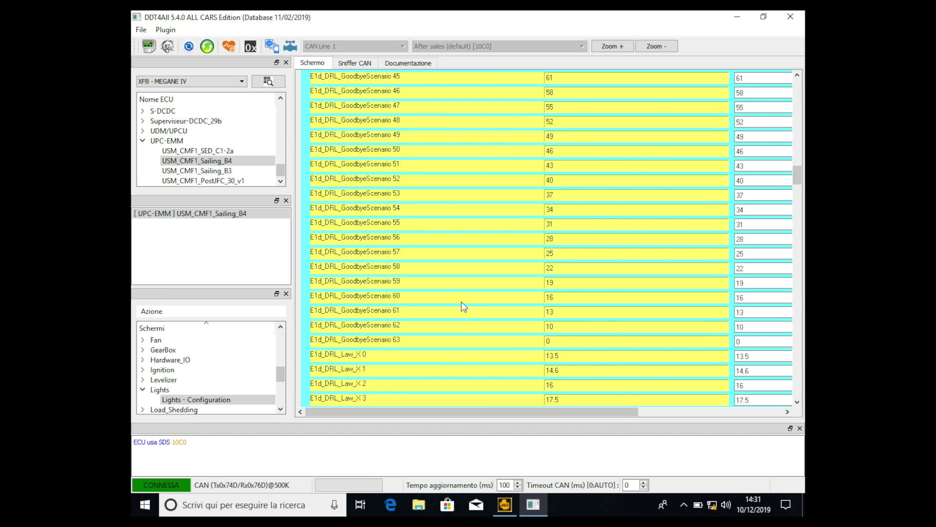
scroll(469, 295, down, 15)
scroll(469, 292, down, 4)
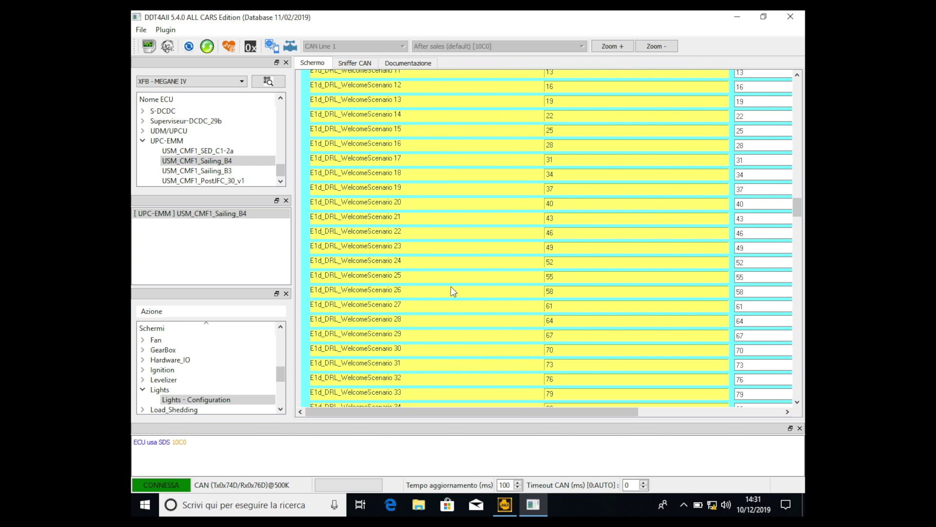
scroll(454, 292, down, 4)
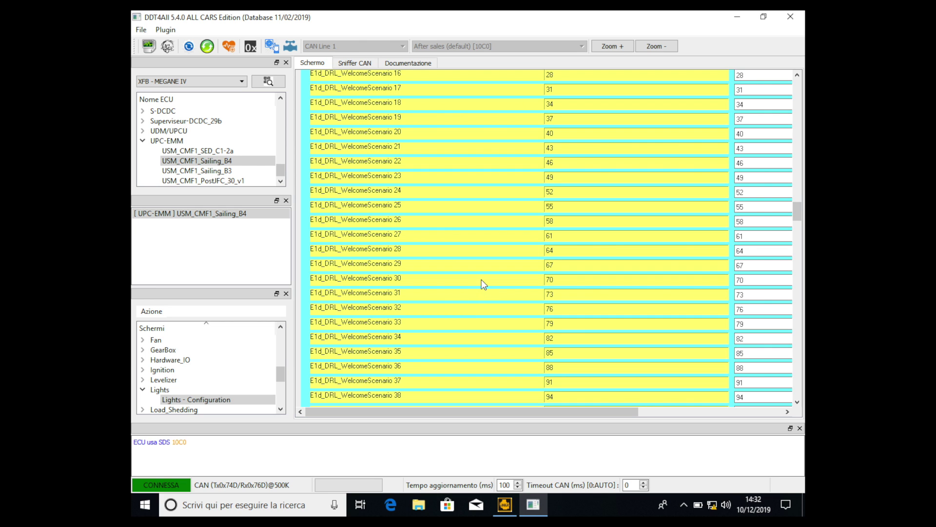
scroll(481, 280, down, 15)
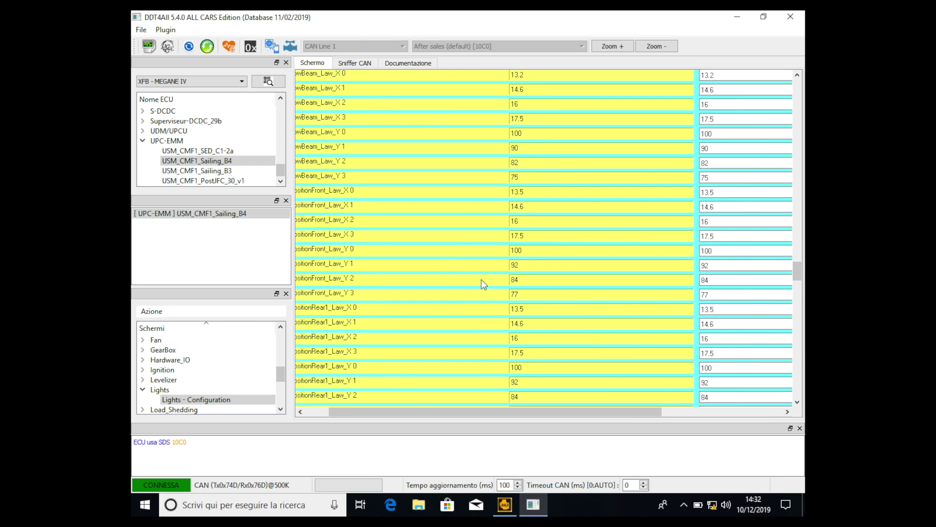
scroll(481, 280, down, 15)
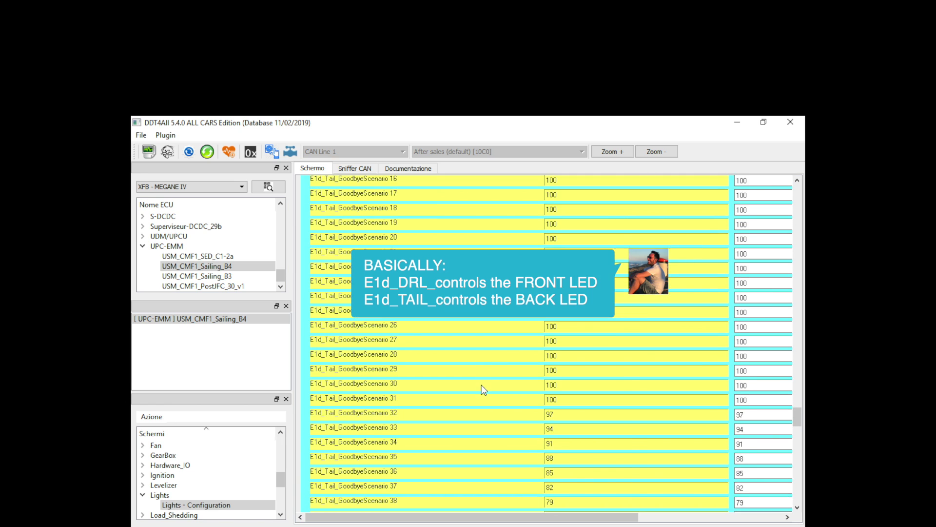
scroll(482, 385, down, 1)
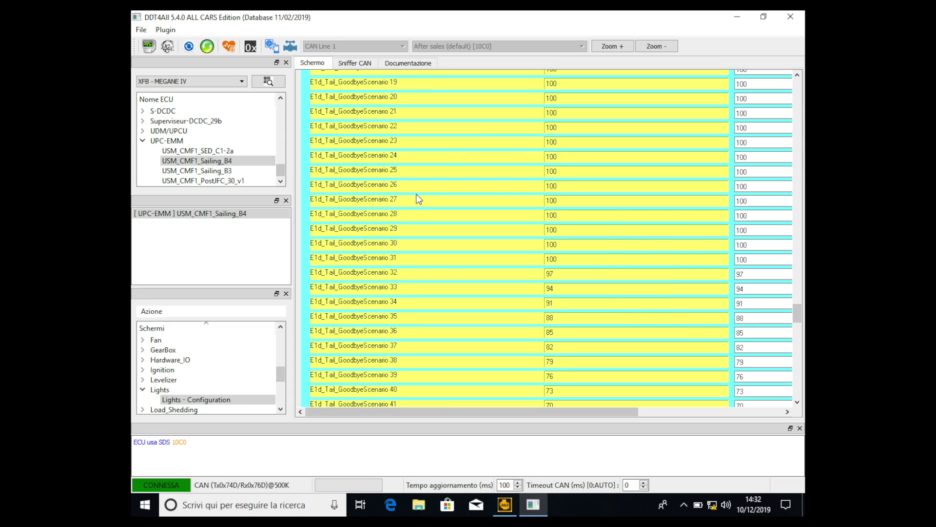
scroll(418, 304, up, 2)
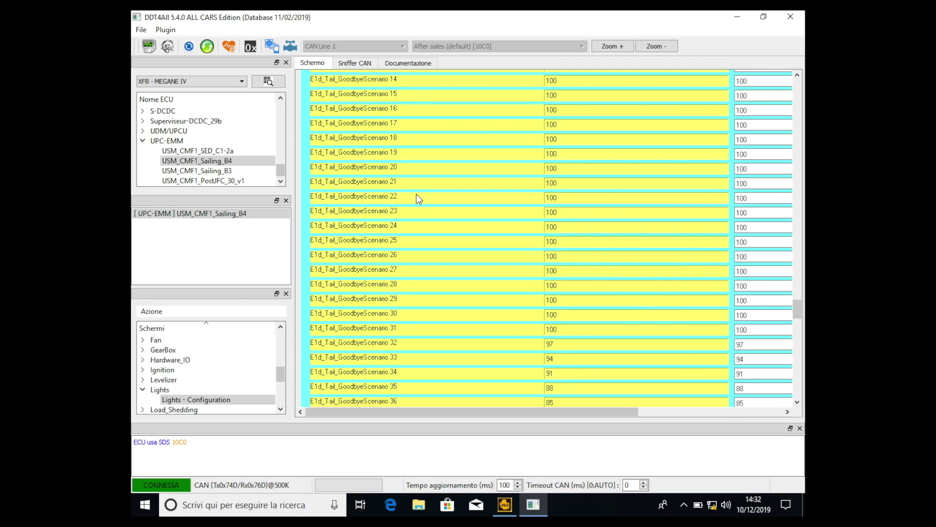
scroll(418, 198, up, 1)
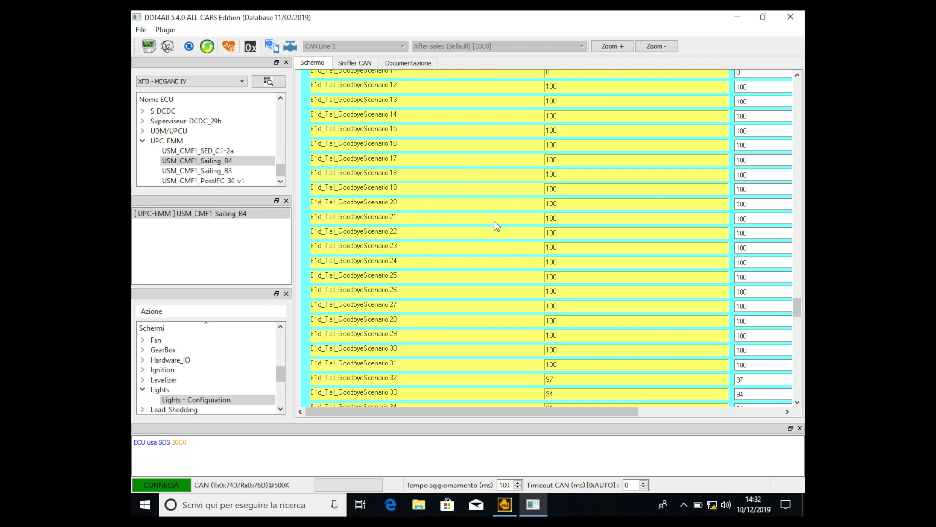
scroll(476, 276, down, 8)
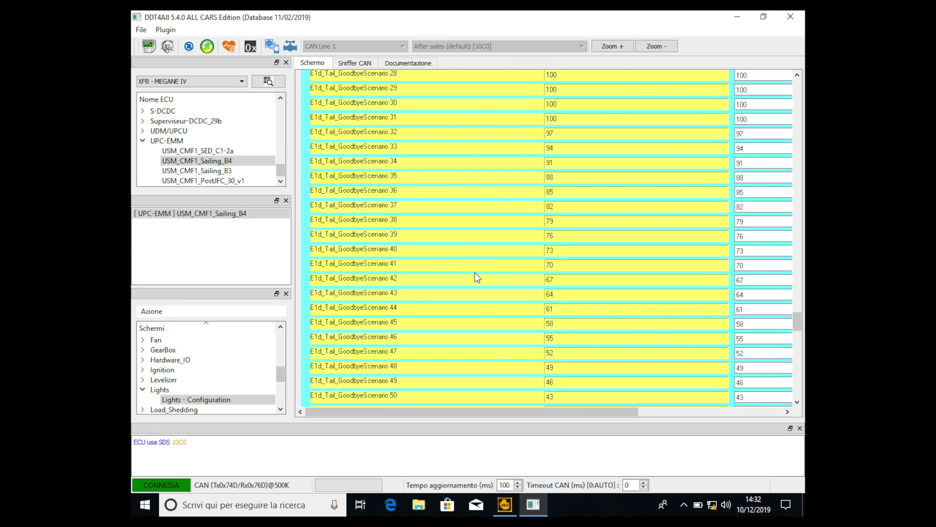
scroll(477, 276, down, 8)
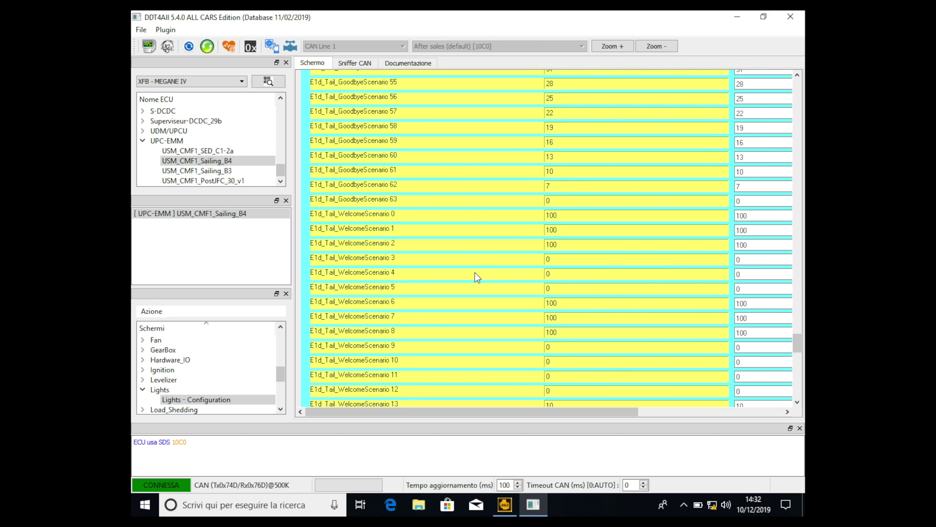
scroll(395, 273, up, 5)
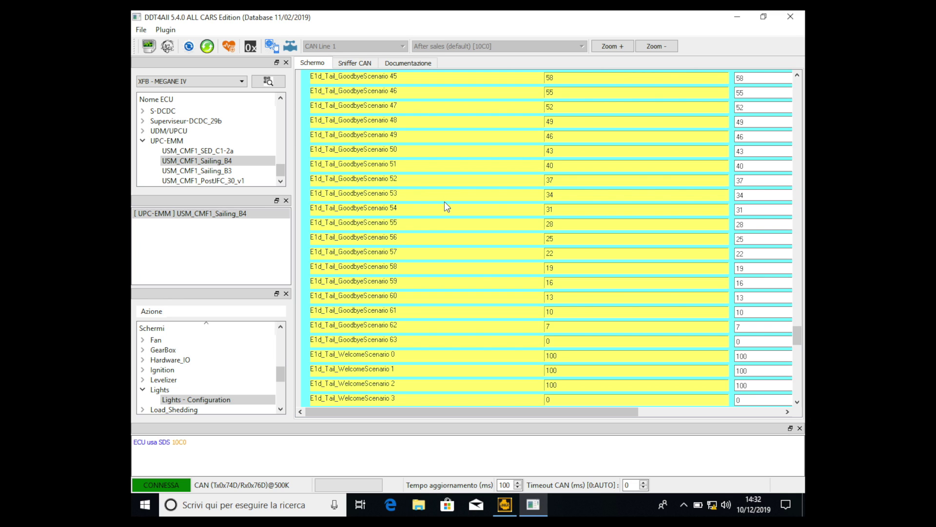
scroll(445, 202, down, 3)
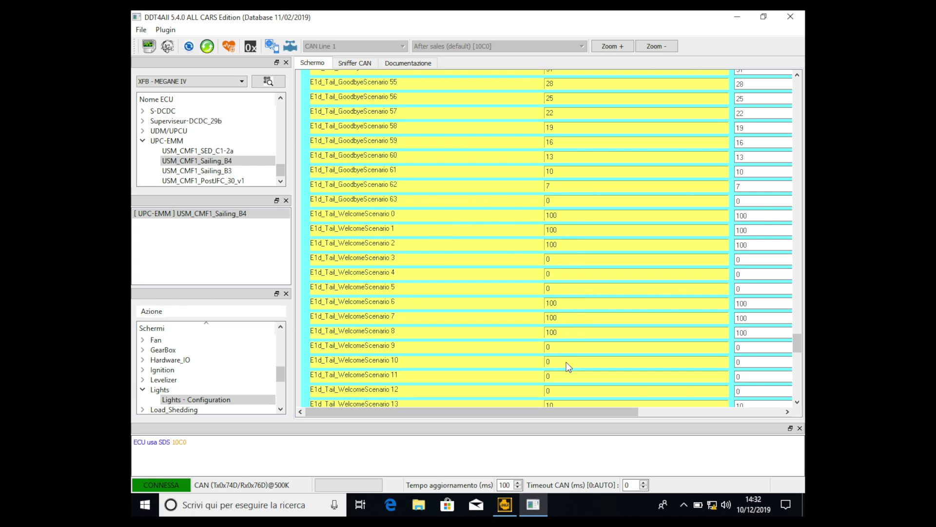
mouse_move(566, 361)
scroll(538, 323, down, 9)
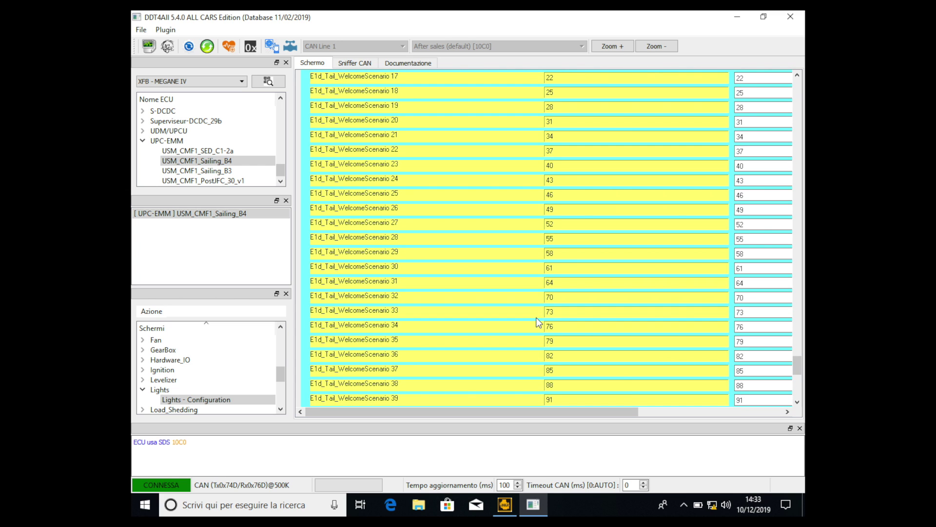
scroll(538, 323, down, 9)
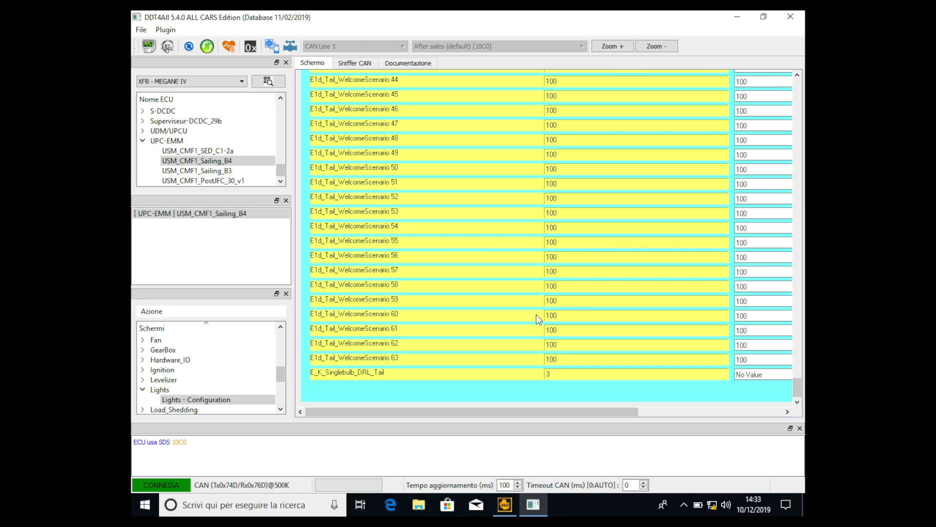
scroll(502, 247, up, 15)
scroll(504, 249, up, 14)
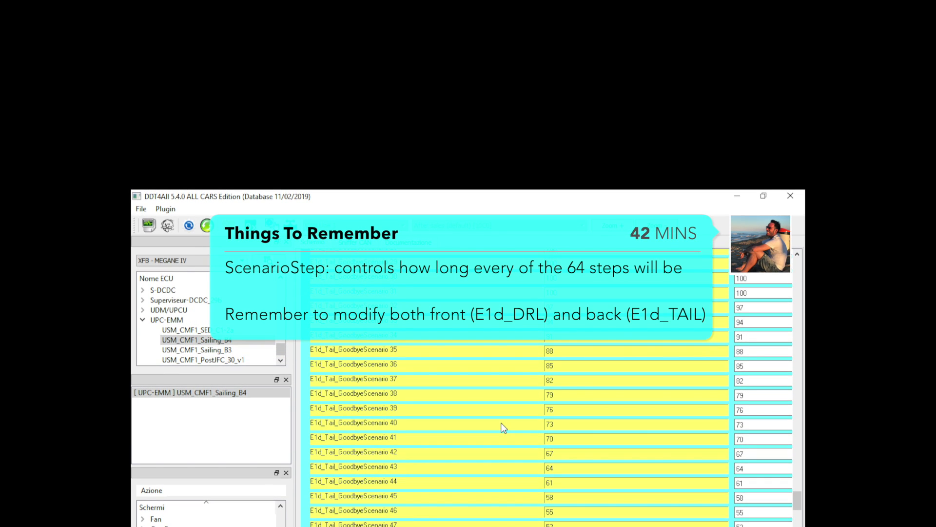
scroll(491, 410, up, 6)
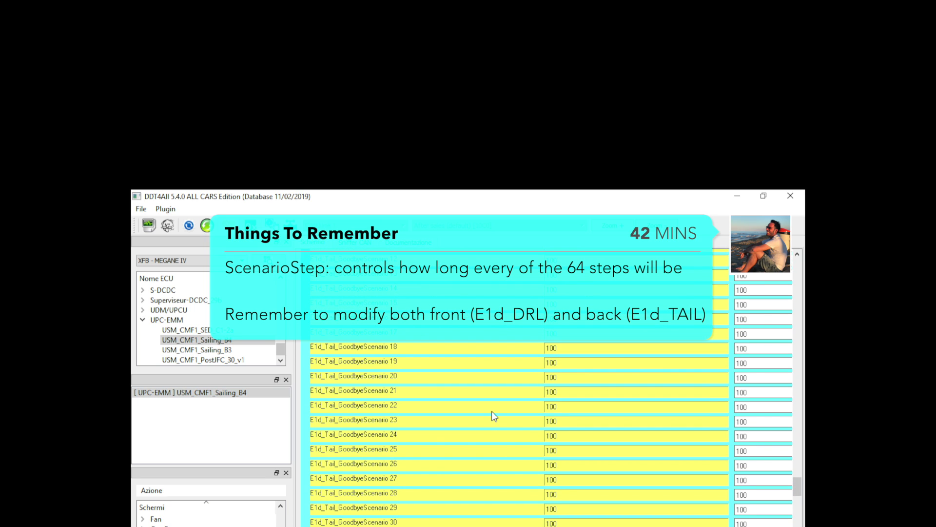